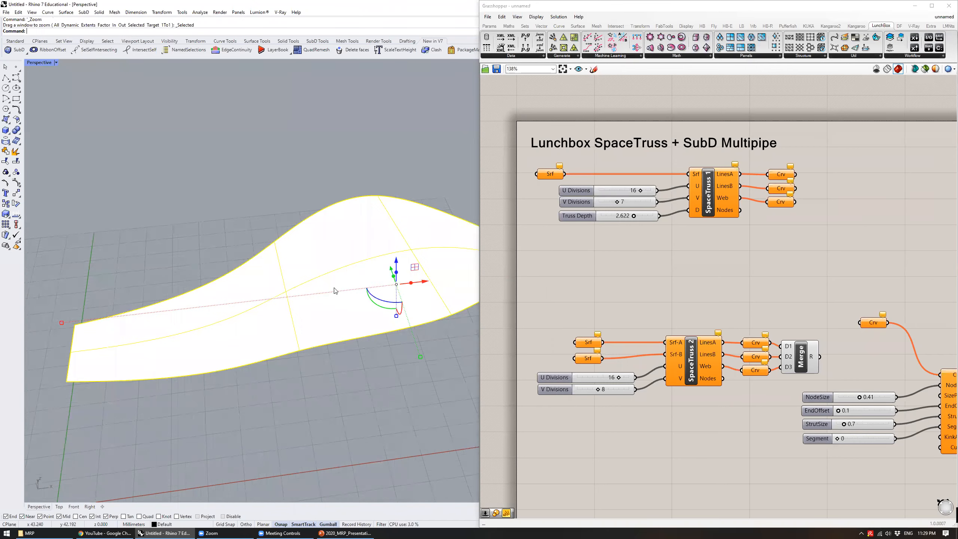
# - Assign the wavy Rhino surface as the single input surface of the SpaceTruss 1 definition
pyautogui.moveTo(138, 301)
pyautogui.mouseDown(button='right')
pyautogui.moveTo(254, 241)
pyautogui.moveTo(178, 255)
pyautogui.moveTo(284, 268)
pyautogui.mouseUp(button='right')
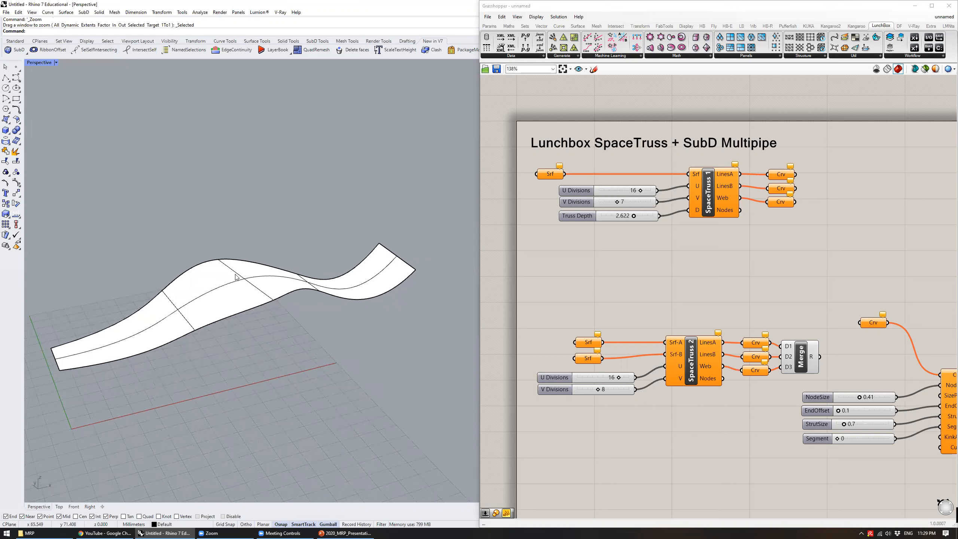
pyautogui.click(257, 279)
pyautogui.click(252, 283)
pyautogui.rightClick(547, 176)
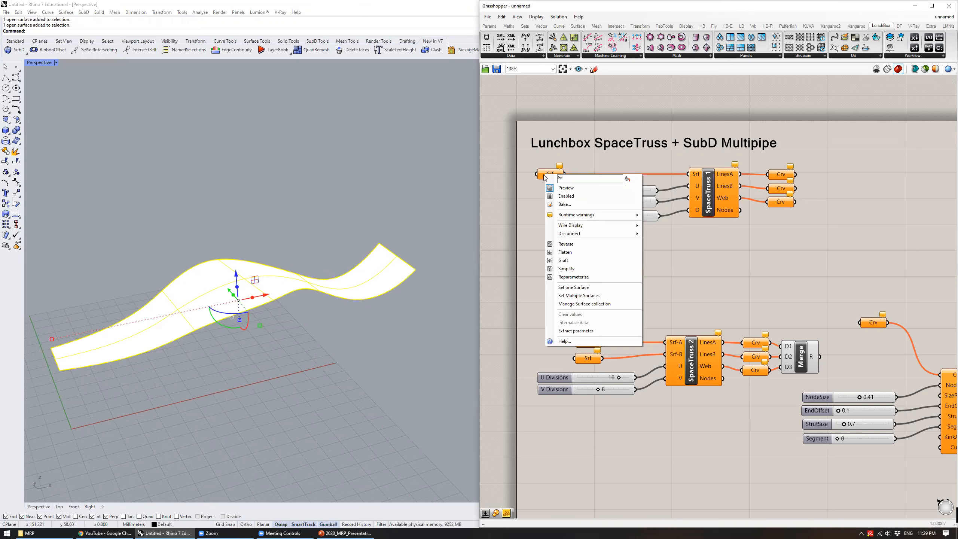
pyautogui.click(574, 287)
pyautogui.moveTo(410, 242); pyautogui.dragTo(319, 209, button='right')
pyautogui.scroll(4, 319, 208)
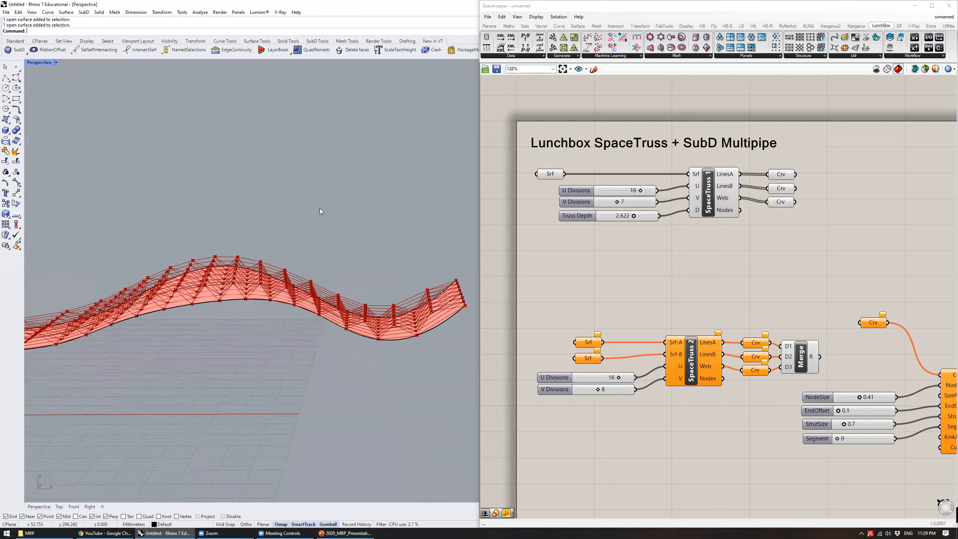
pyautogui.click(713, 190)
pyautogui.click(827, 109)
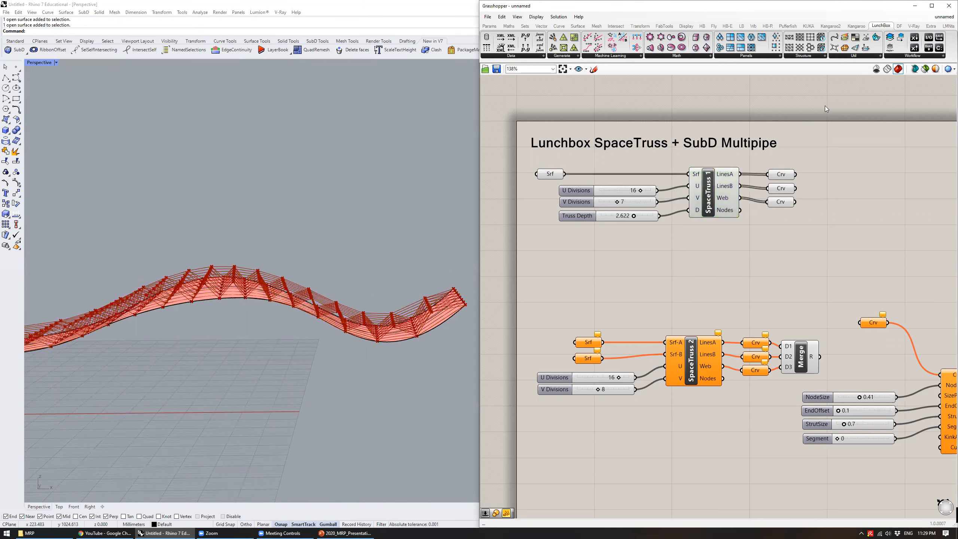
pyautogui.click(800, 56)
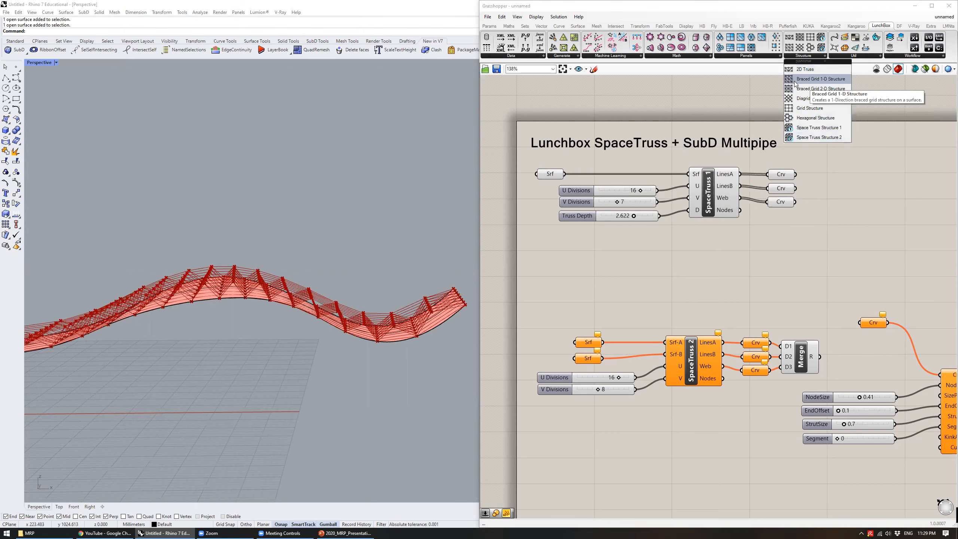
pyautogui.moveTo(811, 137); pyautogui.dragTo(720, 245)
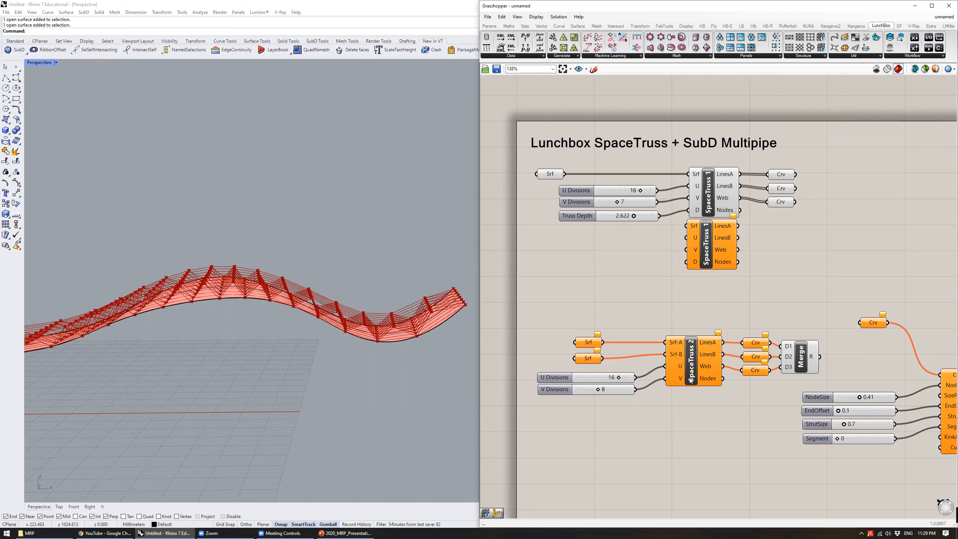
pyautogui.click(712, 245)
pyautogui.click(818, 56)
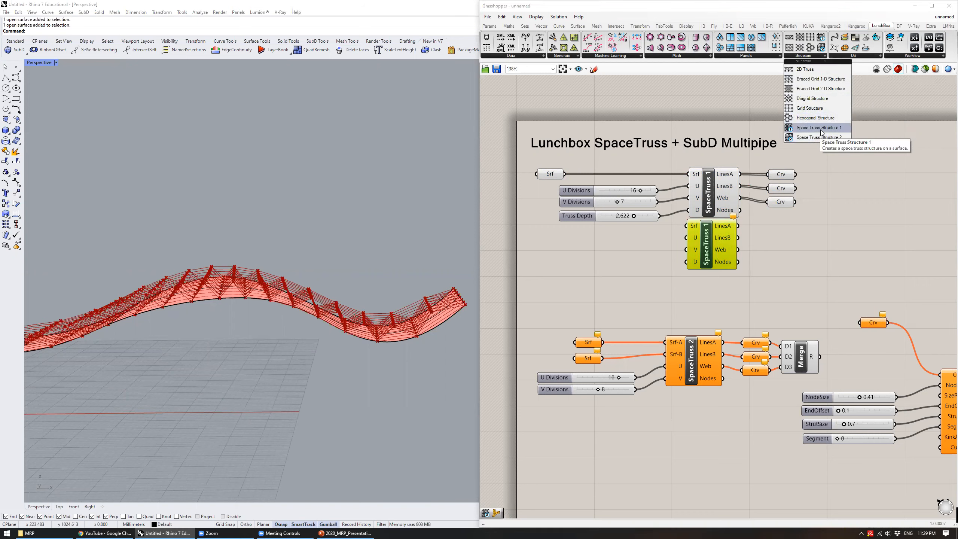
pyautogui.click(714, 263)
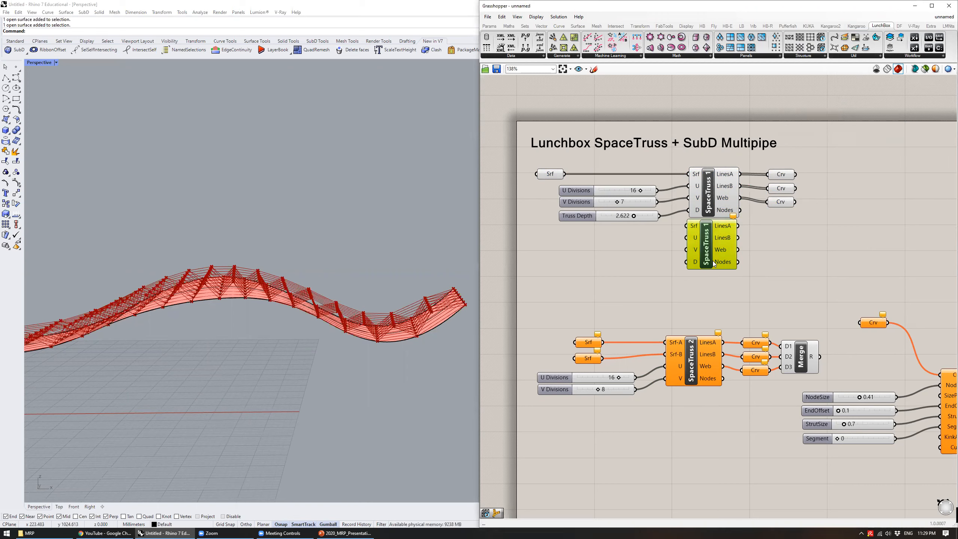
pyautogui.press('Delete')
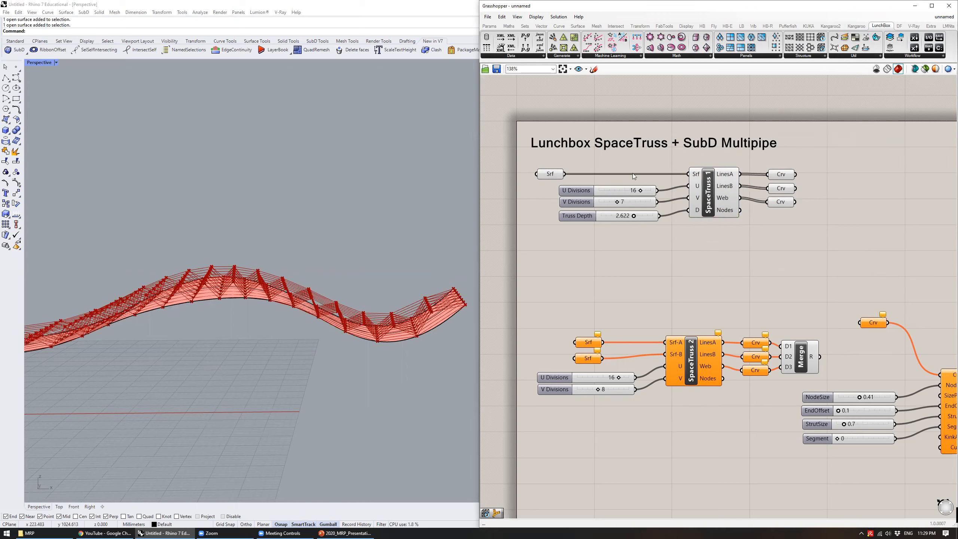
# - Examine how the U and V divisions distribute the space truss across the surface
pyautogui.moveTo(287, 264); pyautogui.dragTo(370, 280, button='right')
pyautogui.moveTo(327, 256)
pyautogui.mouseDown(button='right')
pyautogui.moveTo(336, 268)
pyautogui.moveTo(323, 252)
pyautogui.mouseUp(button='right')
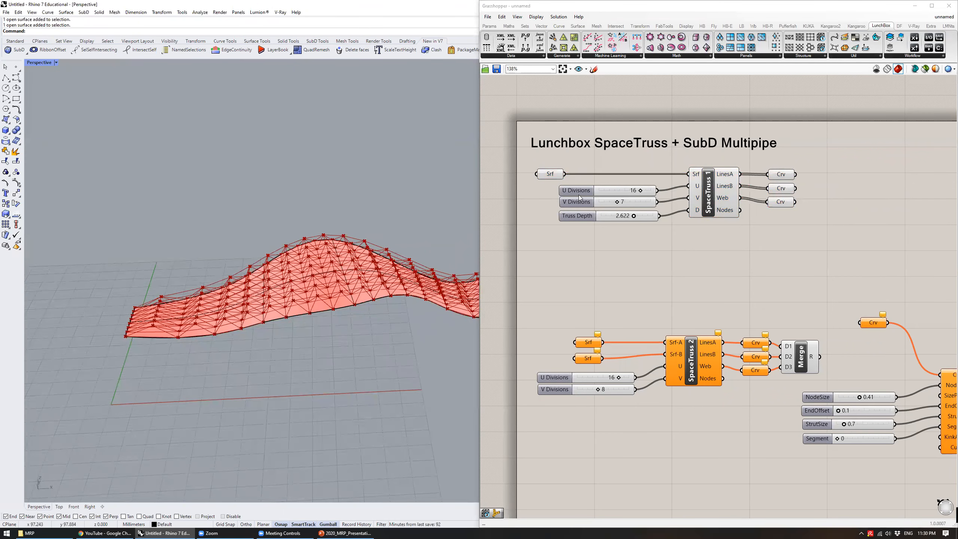
pyautogui.moveTo(342, 200); pyautogui.dragTo(335, 199, button='right')
pyautogui.scroll(2, 611, 207)
pyautogui.moveTo(317, 287); pyautogui.dragTo(302, 257, button='right')
pyautogui.moveTo(621, 204); pyautogui.dragTo(656, 185)
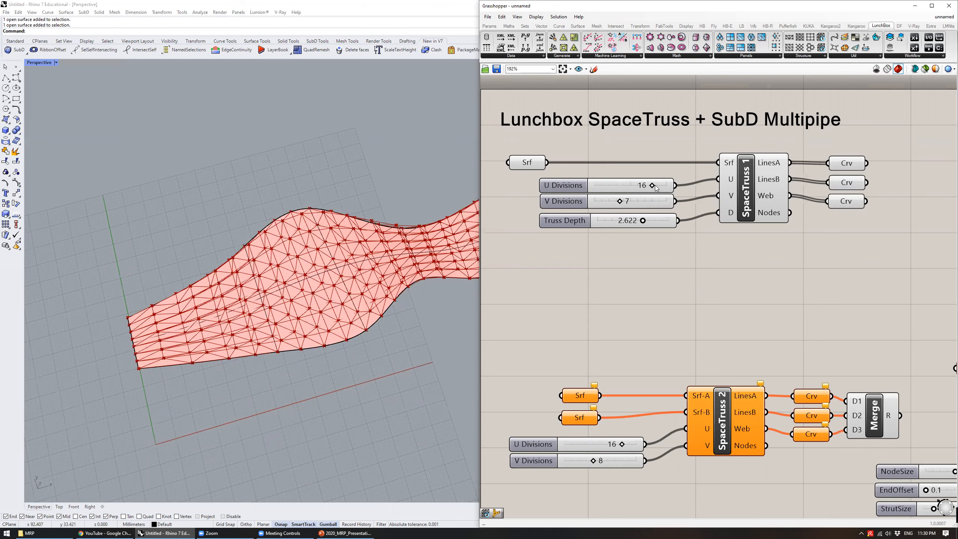
pyautogui.moveTo(318, 182); pyautogui.dragTo(356, 226, button='right')
pyautogui.moveTo(362, 267); pyautogui.dragTo(345, 236, button='right')
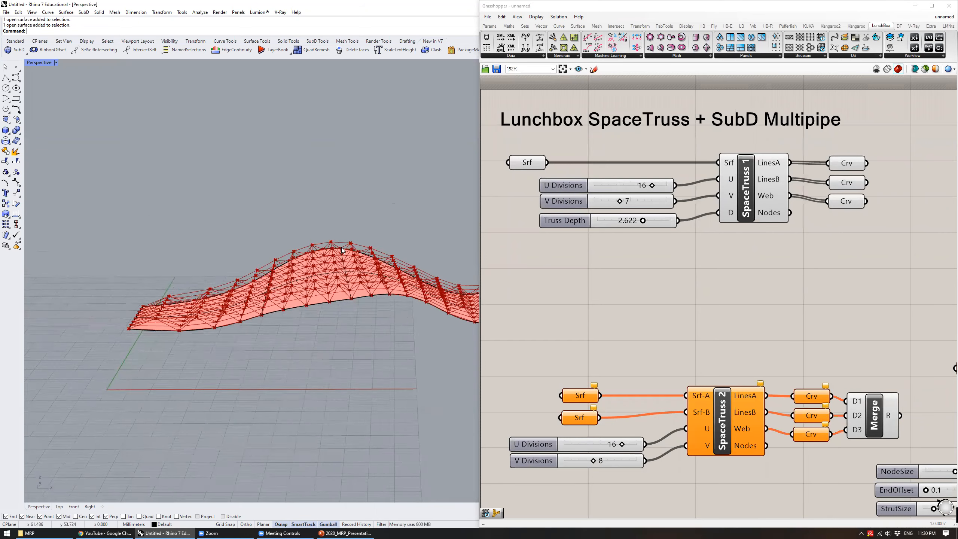
# - Set the SpaceTruss 1 depth to -3.537 so the truss is generated below the surface
pyautogui.moveTo(731, 216)
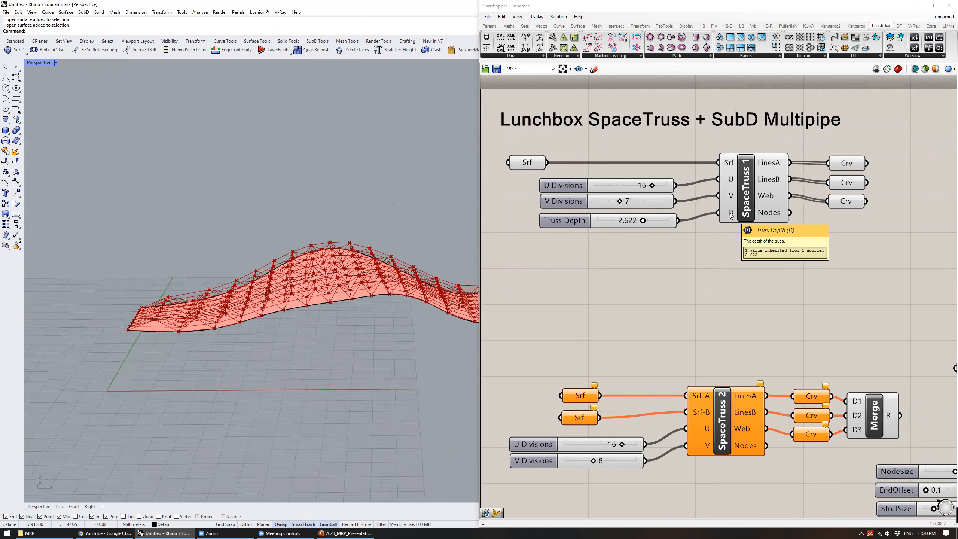
pyautogui.moveTo(334, 265); pyautogui.dragTo(331, 216, button='right')
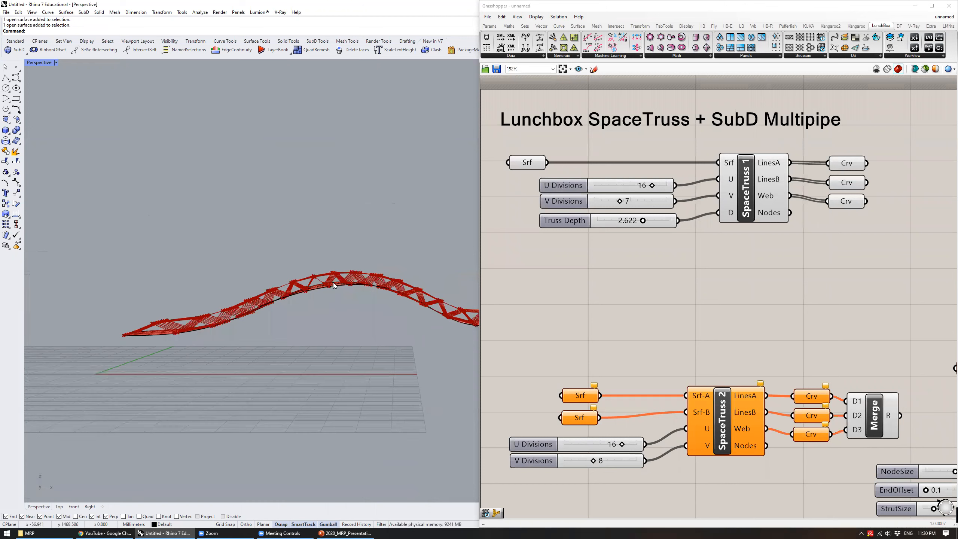
pyautogui.moveTo(649, 225); pyautogui.dragTo(624, 222)
pyautogui.moveTo(333, 242); pyautogui.dragTo(417, 306, button='right')
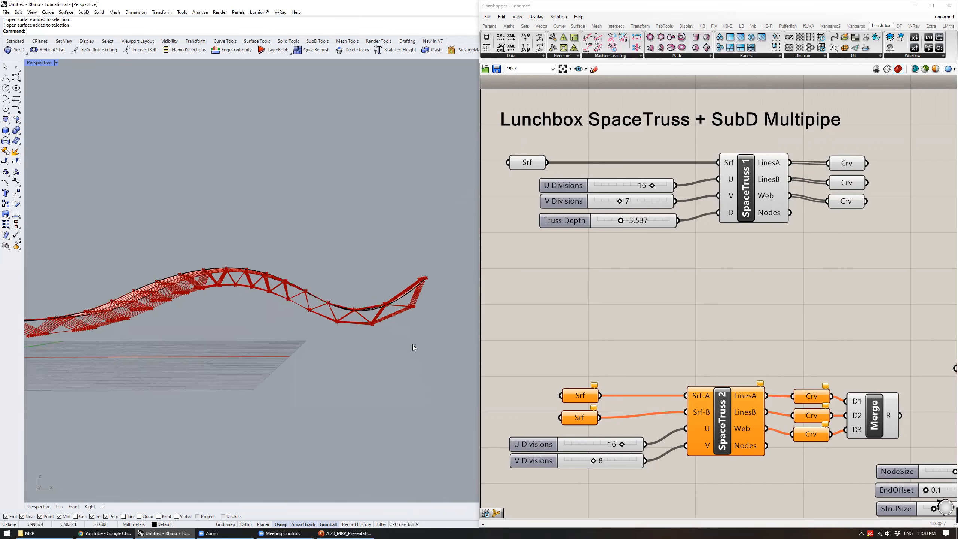
pyautogui.moveTo(277, 228); pyautogui.dragTo(223, 327, button='right')
pyautogui.scroll(-2, 149, 307)
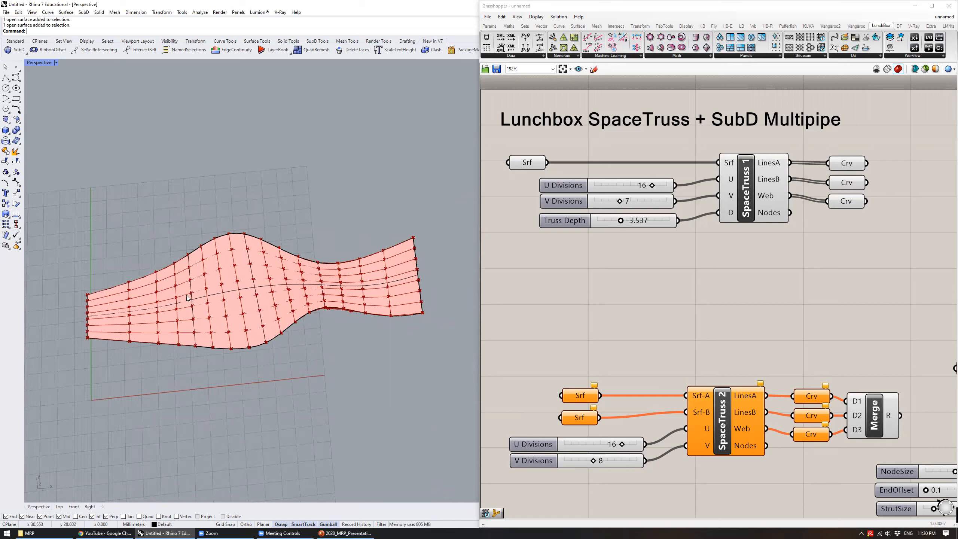
pyautogui.scroll(1, 288, 290)
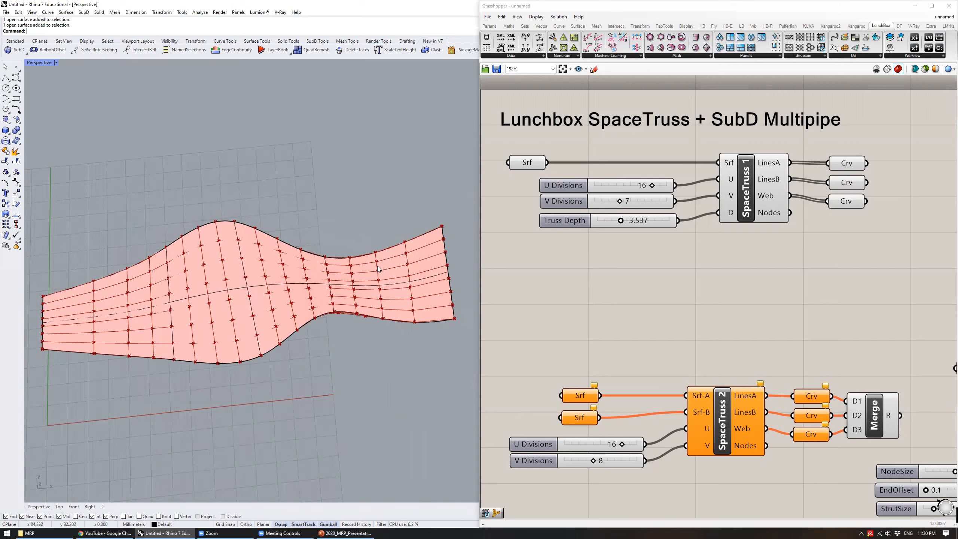
pyautogui.scroll(-1, 431, 253)
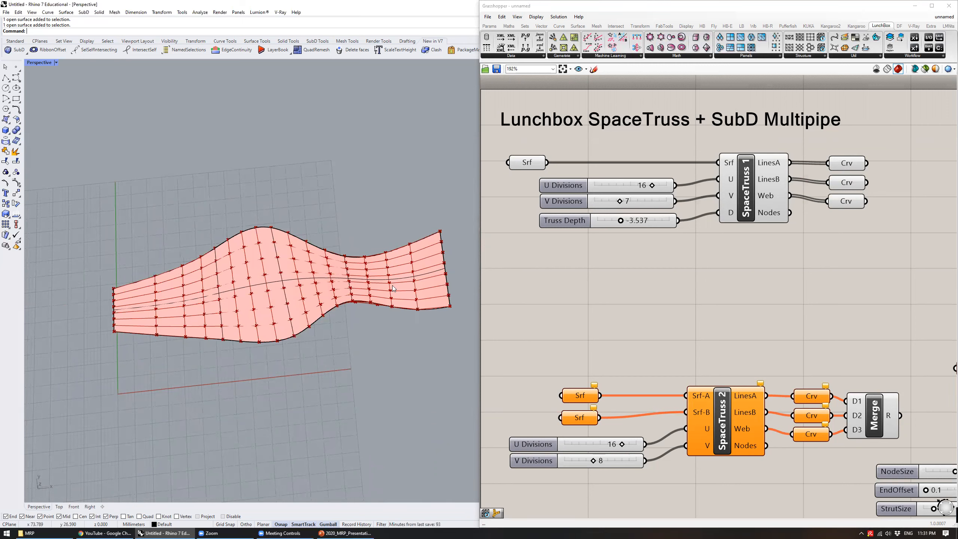
pyautogui.moveTo(298, 284); pyautogui.dragTo(239, 254, button='right')
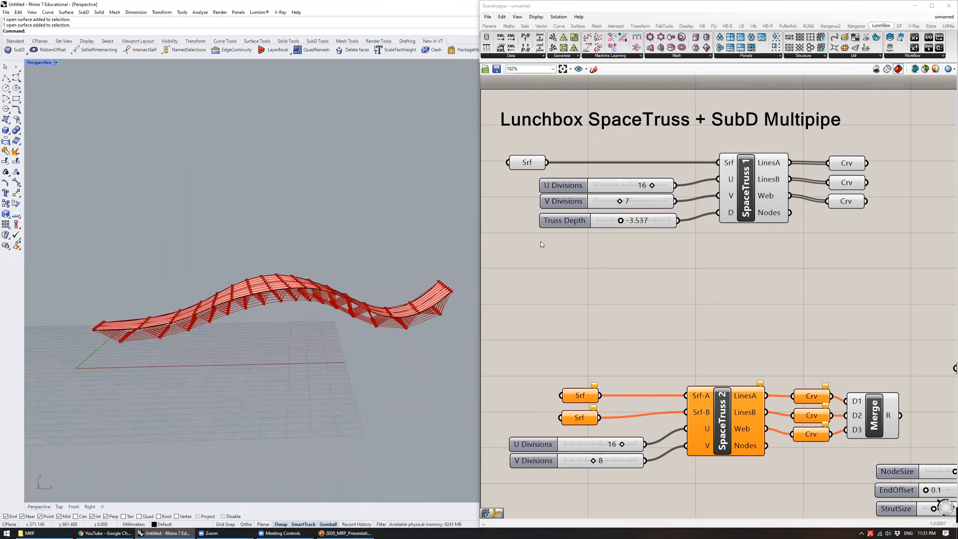
# - Set the SpaceTruss 1 depth to 3.562 so the truss is generated above the surface
pyautogui.scroll(5, 334, 264)
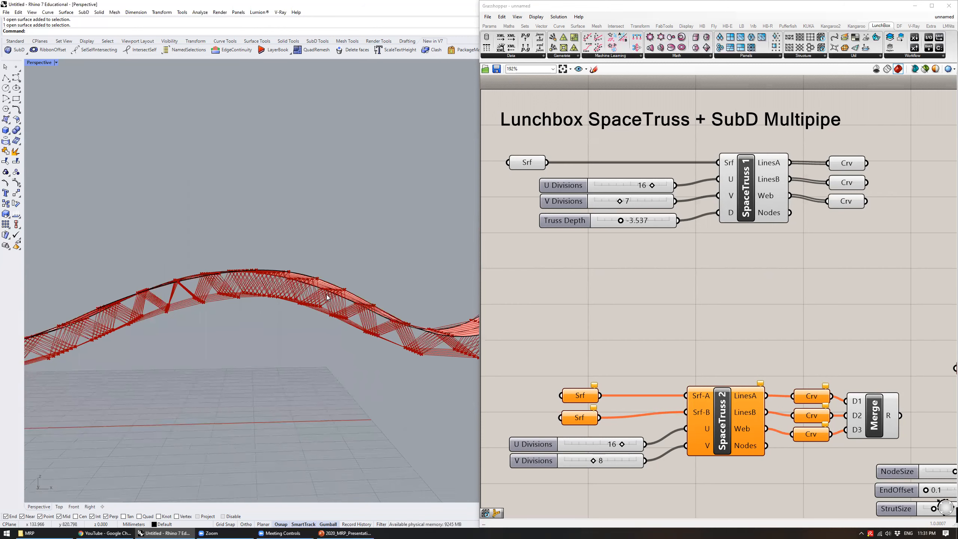
pyautogui.moveTo(622, 223); pyautogui.dragTo(646, 221)
pyautogui.moveTo(436, 261); pyautogui.dragTo(289, 241, button='right')
pyautogui.moveTo(771, 199); pyautogui.dragTo(743, 233, button='right')
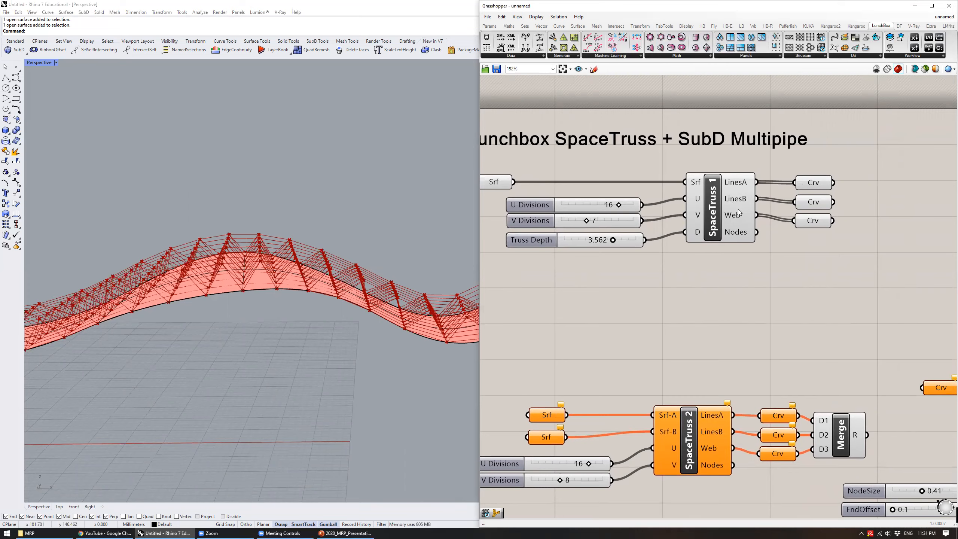
# - Inspect the LinesA, LinesB and Web curve outputs of SpaceTruss 1 one by one in the Rhino model
pyautogui.click(815, 186)
pyautogui.moveTo(399, 270); pyautogui.dragTo(301, 312, button='right')
pyautogui.click(804, 204)
pyautogui.click(813, 220)
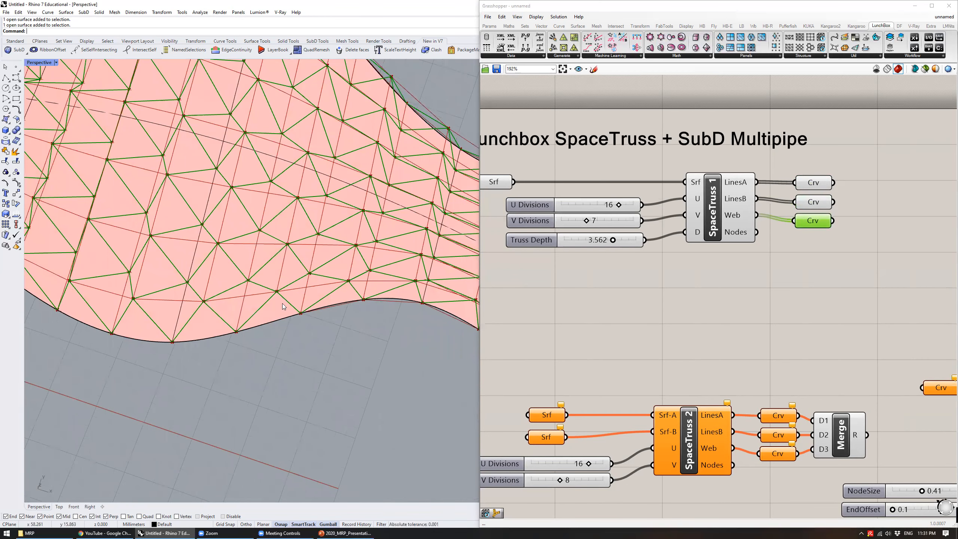
pyautogui.moveTo(287, 290)
pyautogui.mouseDown(button='right')
pyautogui.moveTo(167, 207)
pyautogui.moveTo(167, 221)
pyautogui.moveTo(312, 249)
pyautogui.moveTo(359, 229)
pyautogui.moveTo(414, 240)
pyautogui.mouseUp(button='right')
pyautogui.moveTo(299, 191)
pyautogui.mouseDown(button='right')
pyautogui.moveTo(396, 219)
pyautogui.moveTo(290, 197)
pyautogui.moveTo(319, 208)
pyautogui.moveTo(306, 177)
pyautogui.moveTo(307, 185)
pyautogui.mouseUp(button='right')
pyautogui.scroll(-4, 290, 195)
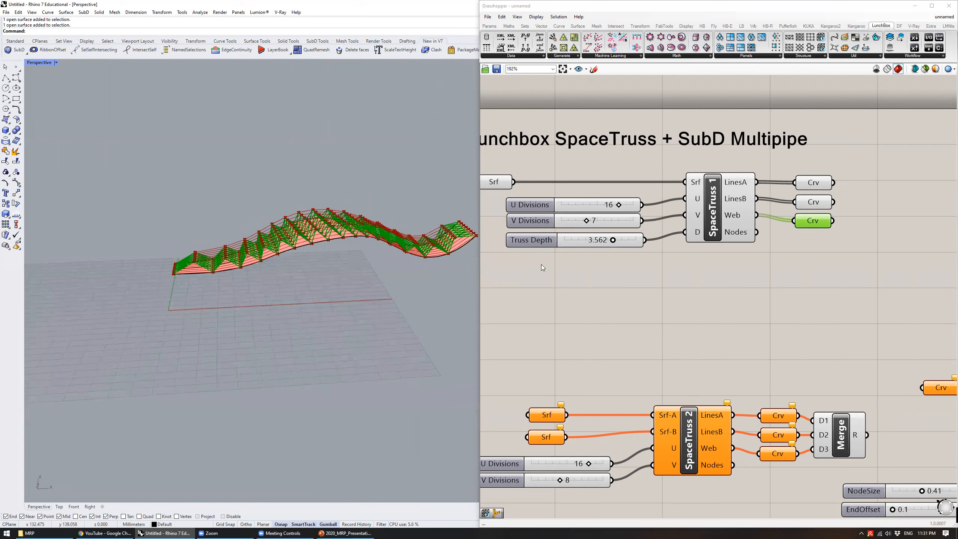
pyautogui.moveTo(407, 177)
pyautogui.mouseDown(button='right')
pyautogui.moveTo(364, 208)
pyautogui.moveTo(287, 234)
pyautogui.moveTo(367, 339)
pyautogui.mouseUp(button='right')
pyautogui.moveTo(469, 284); pyautogui.dragTo(367, 268, button='right')
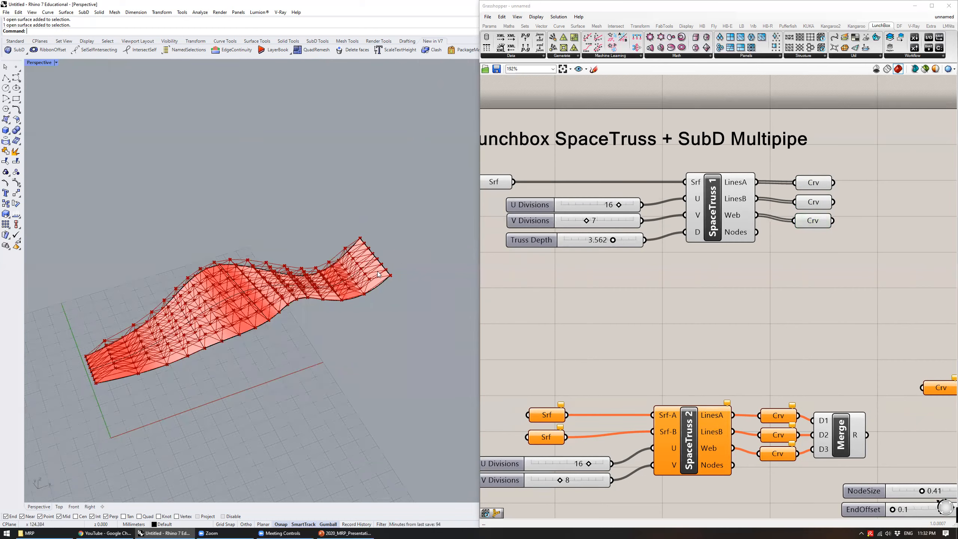
# - Set the SpaceTruss 1 depth to -4.686 and bring up the list of LunchBox panel components
pyautogui.click(715, 212)
pyautogui.moveTo(264, 261)
pyautogui.mouseDown(button='right')
pyautogui.moveTo(223, 243)
pyautogui.moveTo(377, 243)
pyautogui.mouseUp(button='right')
pyautogui.moveTo(613, 241); pyautogui.dragTo(583, 240)
pyautogui.scroll(5, 272, 275)
pyautogui.keyDown('shift'); pyautogui.moveTo(331, 392); pyautogui.dragTo(316, 308, button='right'); pyautogui.keyUp('shift')
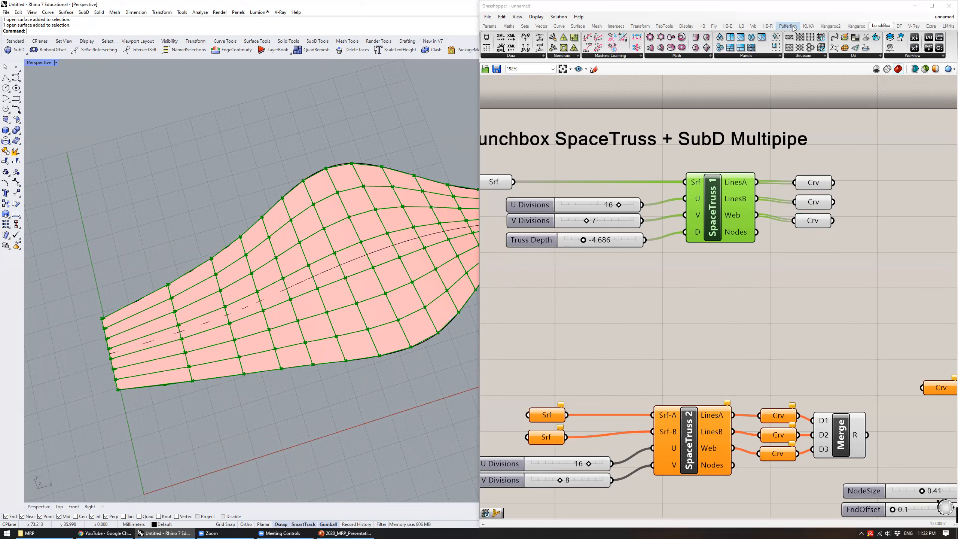
pyautogui.click(765, 56)
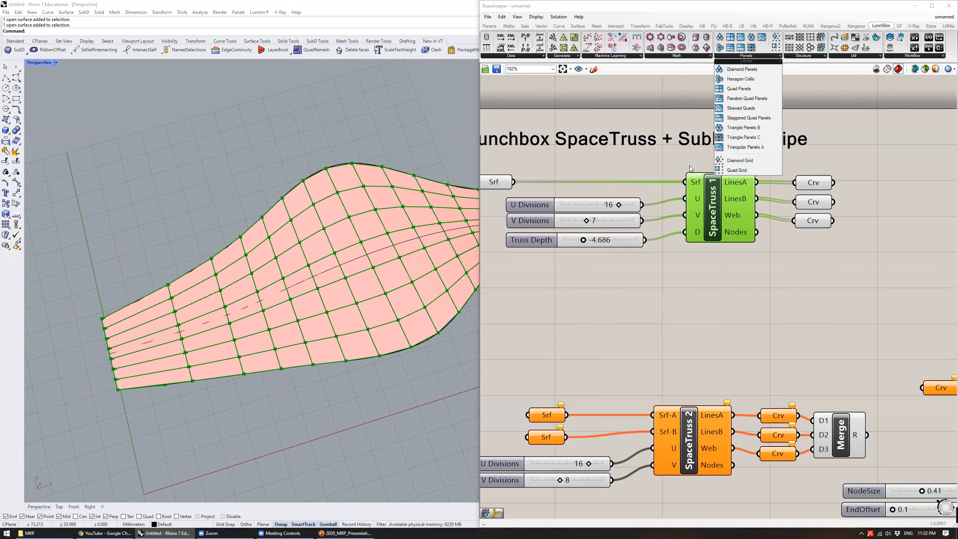
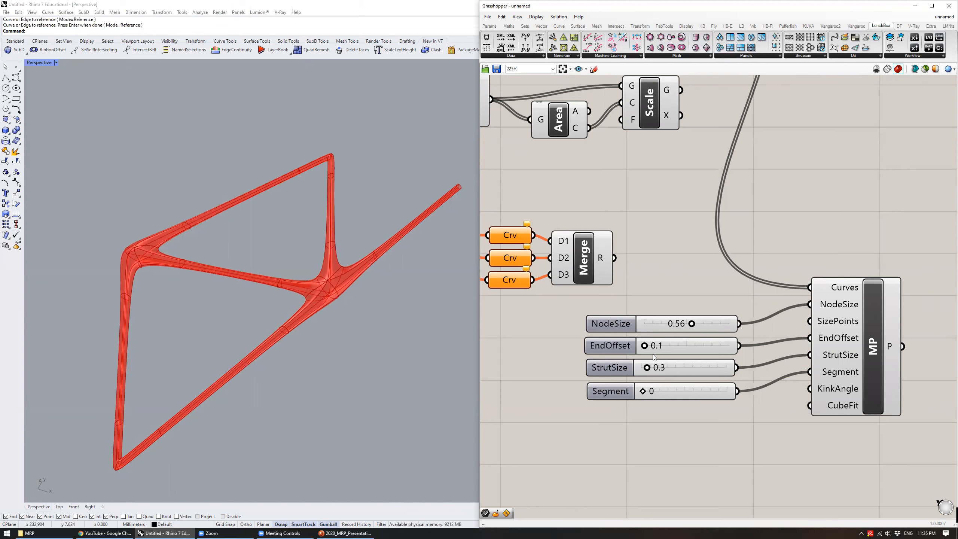
# - Set the MultiPipe's EndOffset to 1.1 and its Segment value to 1
pyautogui.moveTo(650, 368)
pyautogui.mouseDown()
pyautogui.moveTo(659, 368)
pyautogui.moveTo(655, 347)
pyautogui.moveTo(711, 332)
pyautogui.moveTo(657, 351)
pyautogui.mouseUp()
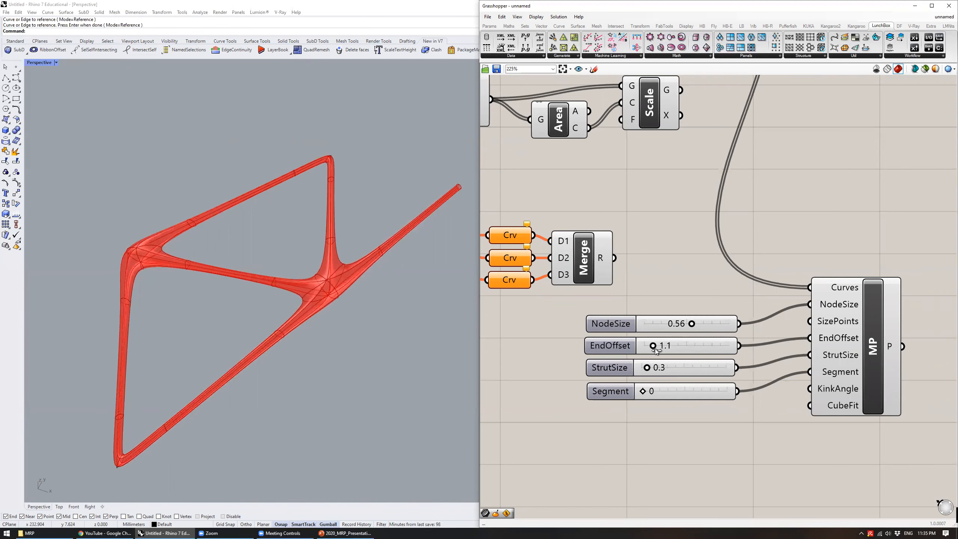
pyautogui.moveTo(642, 393); pyautogui.dragTo(654, 393)
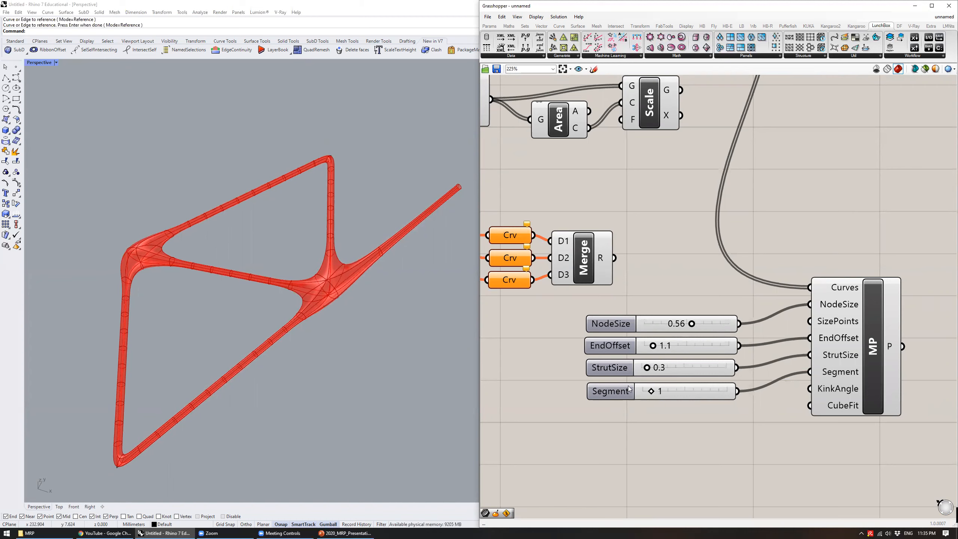
pyautogui.moveTo(289, 353); pyautogui.dragTo(167, 334, button='right')
pyautogui.scroll(5, 218, 336)
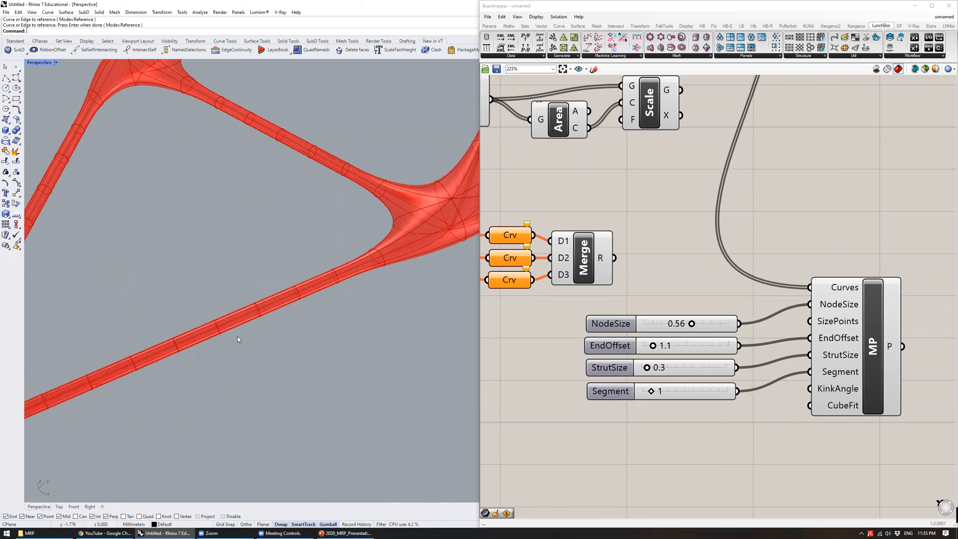
pyautogui.scroll(-5, 237, 336)
pyautogui.moveTo(237, 336); pyautogui.dragTo(286, 322, button='right')
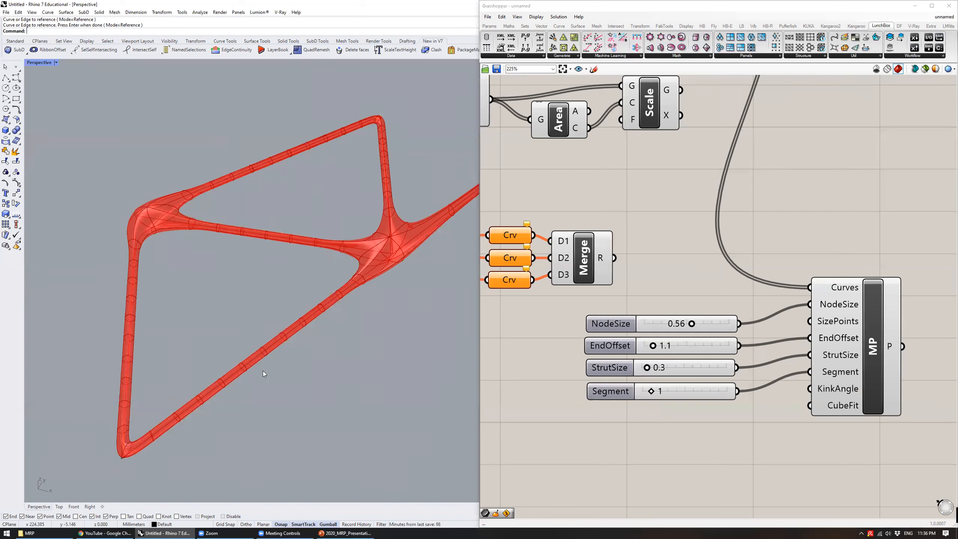
pyautogui.scroll(-3, 327, 338)
pyautogui.moveTo(336, 321); pyautogui.dragTo(315, 306, button='right')
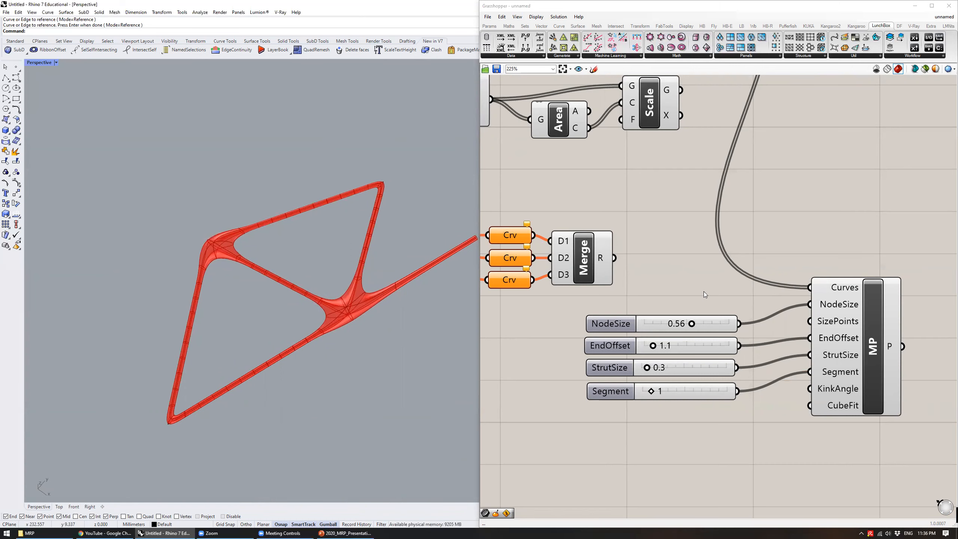
# - Examine the full space truss in the model and the truss, panel and MultiPipe components in the definition
pyautogui.moveTo(696, 273); pyautogui.dragTo(719, 353, button='right')
pyautogui.scroll(-1, 719, 352)
pyautogui.moveTo(352, 297)
pyautogui.mouseDown(button='right')
pyautogui.moveTo(355, 314)
pyautogui.moveTo(355, 298)
pyautogui.moveTo(359, 307)
pyautogui.mouseUp(button='right')
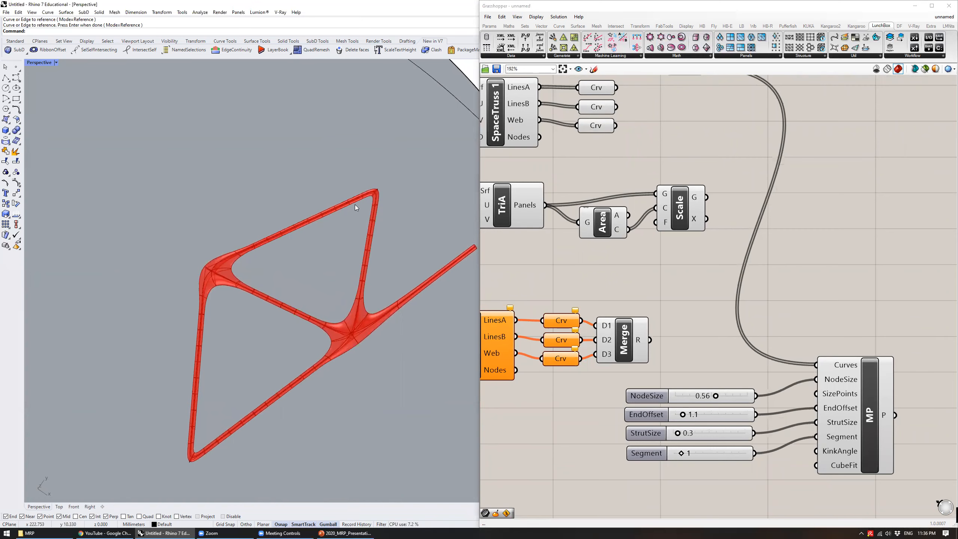
pyautogui.keyDown('shift'); pyautogui.moveTo(355, 205); pyautogui.dragTo(391, 328, button='right'); pyautogui.keyUp('shift')
pyautogui.scroll(-10, 390, 328)
pyautogui.moveTo(262, 263); pyautogui.dragTo(254, 194, button='right')
pyautogui.scroll(-5, 275, 212)
pyautogui.scroll(7, 213, 220)
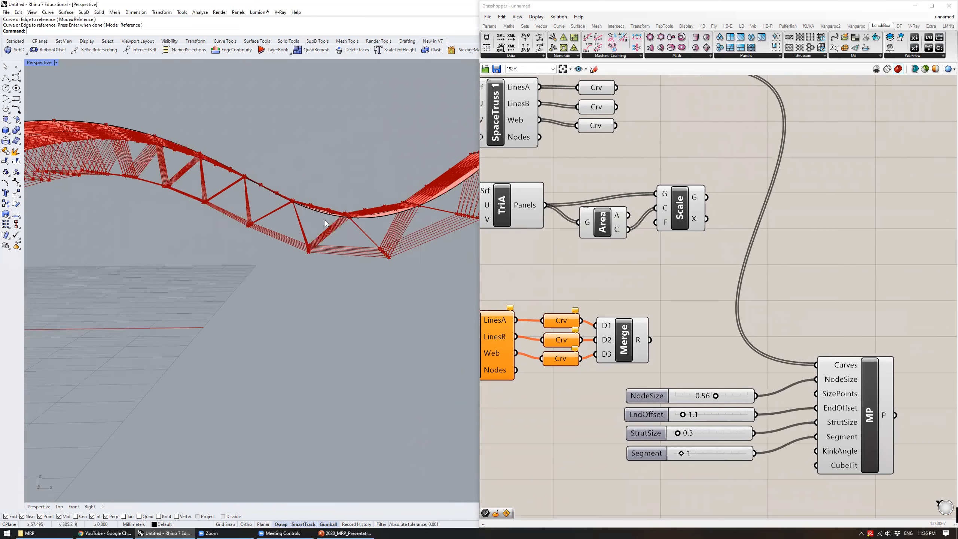
pyautogui.scroll(-3, 645, 343)
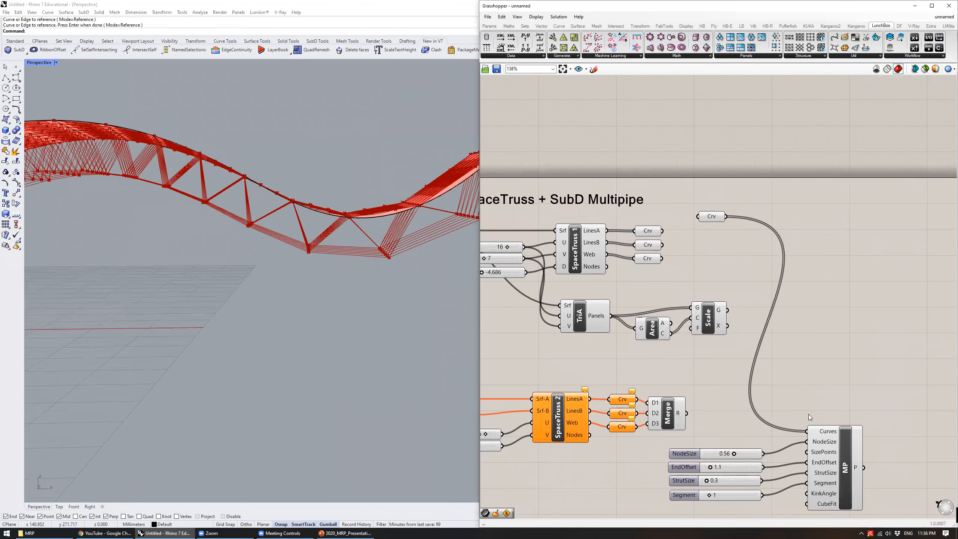
# - Move the loose Curve parameter feeding the MultiPipe farther from SpaceTruss 1 to free space beside its curve outputs
pyautogui.moveTo(808, 414); pyautogui.dragTo(749, 368, button='right')
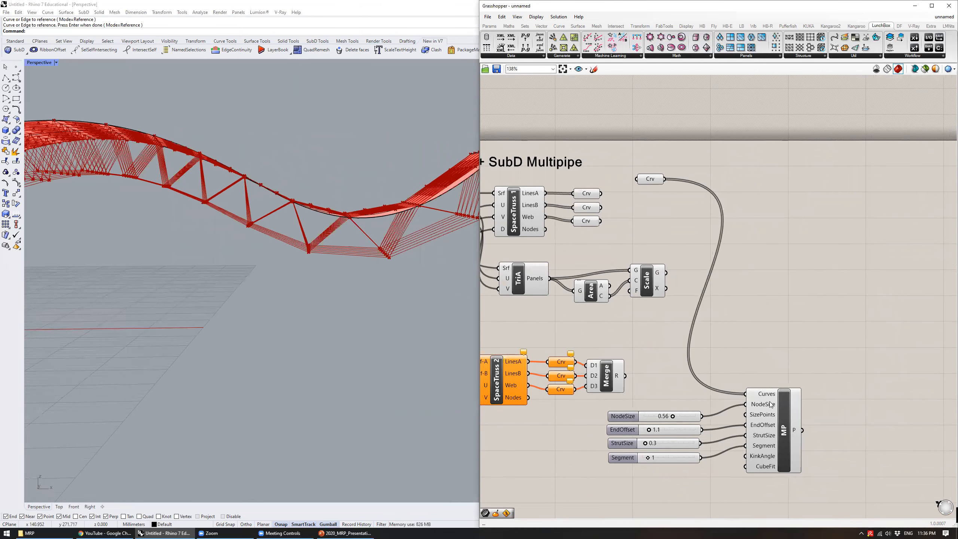
pyautogui.moveTo(772, 405)
pyautogui.scroll(5, 396, 294)
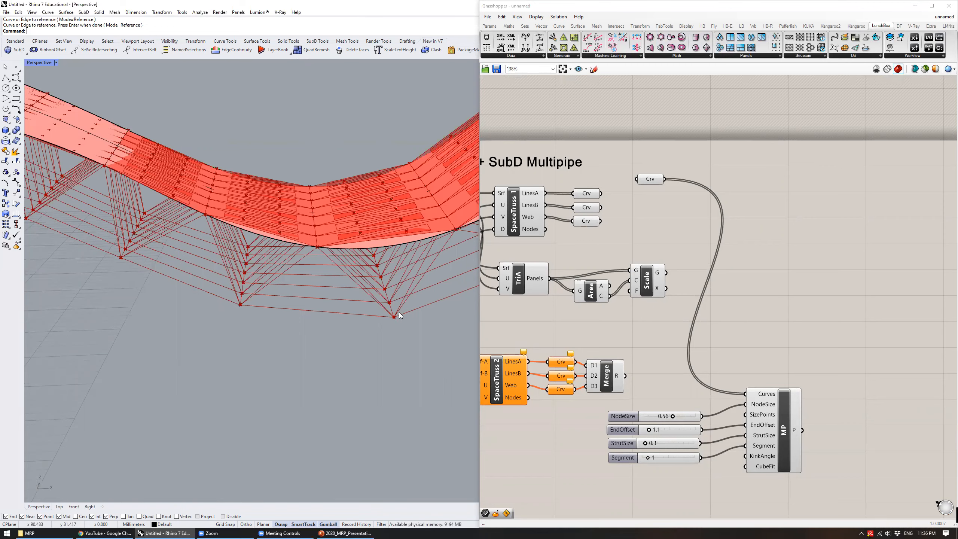
pyautogui.scroll(-4, 379, 332)
pyautogui.moveTo(379, 332)
pyautogui.mouseDown(button='right')
pyautogui.moveTo(379, 323)
pyautogui.moveTo(381, 341)
pyautogui.mouseUp(button='right')
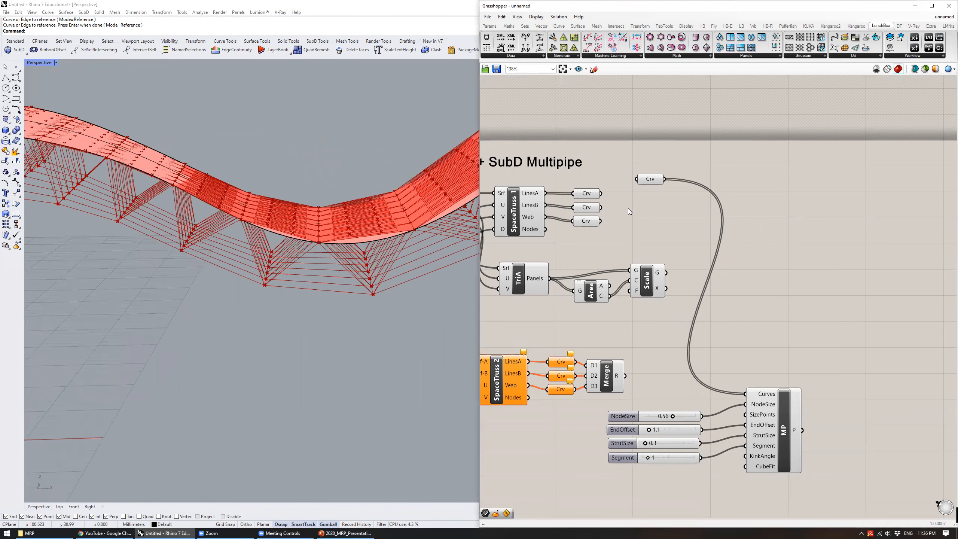
pyautogui.moveTo(654, 177); pyautogui.dragTo(733, 200)
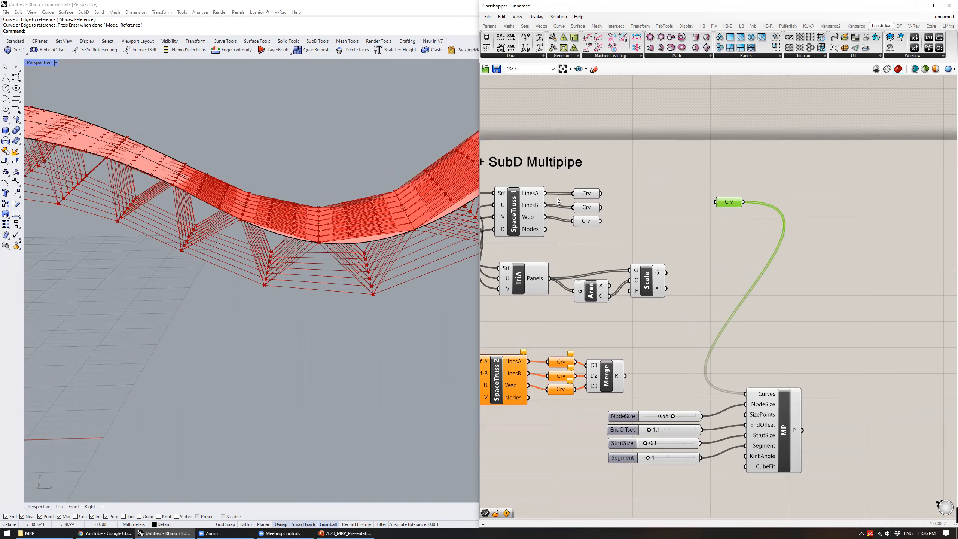
# - Examine SpaceTruss 1 and its LinesA, LinesB and Web curves individually in the Rhino model
pyautogui.moveTo(559, 201); pyautogui.dragTo(675, 248, button='right')
pyautogui.click(637, 251)
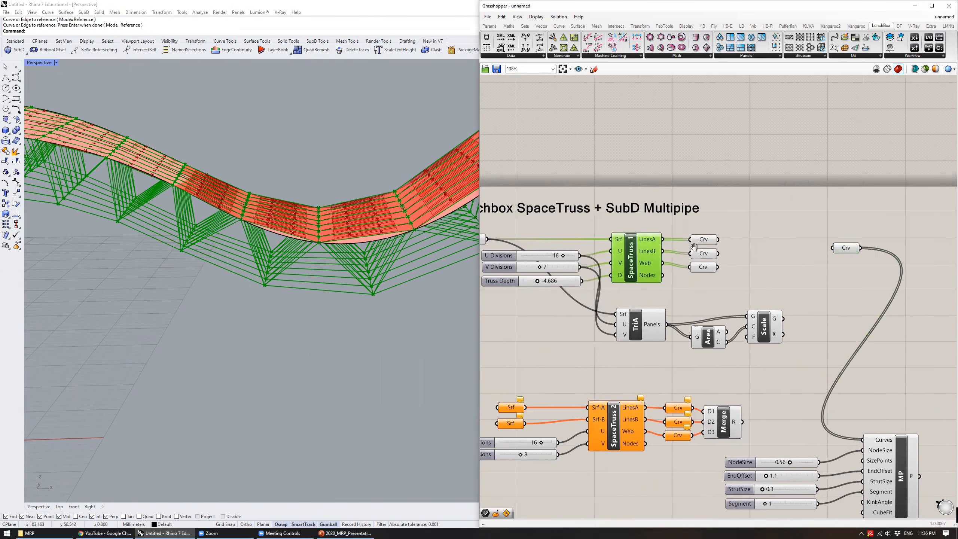
pyautogui.moveTo(830, 377); pyautogui.dragTo(737, 364, button='right')
pyautogui.scroll(2, 674, 250)
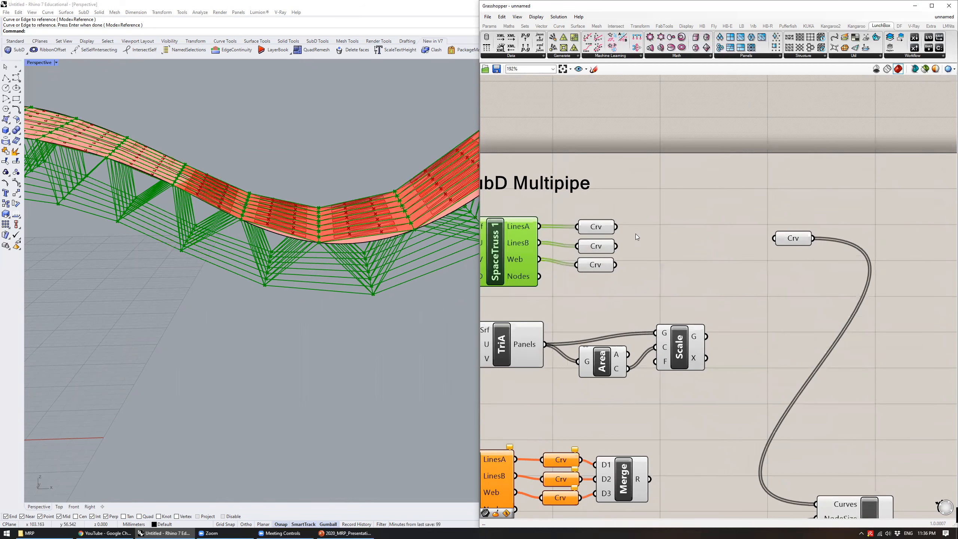
pyautogui.click(596, 227)
pyautogui.click(596, 246)
pyautogui.click(596, 266)
pyautogui.click(596, 228)
pyautogui.click(595, 246)
pyautogui.click(591, 266)
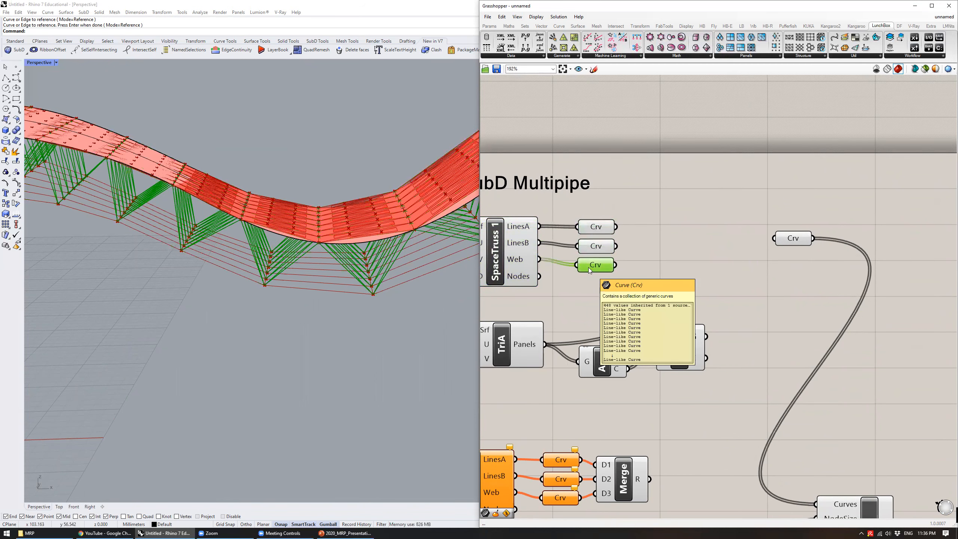
pyautogui.moveTo(394, 294); pyautogui.dragTo(357, 218, button='right')
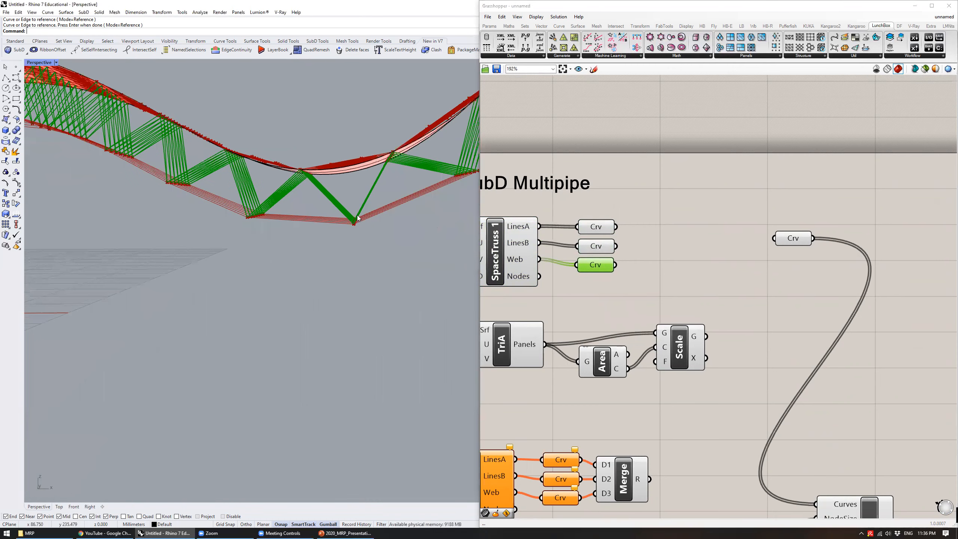
# - Add a Merge component and connect the LinesA, LinesB and Web curve parameters to its D1, D2 and D3 inputs
pyautogui.doubleClick(656, 241)
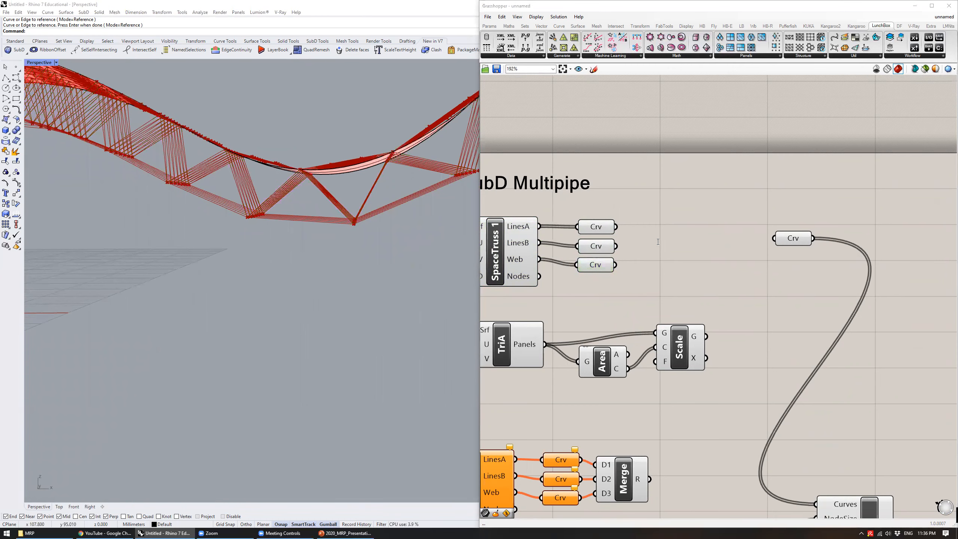
pyautogui.write('merge')
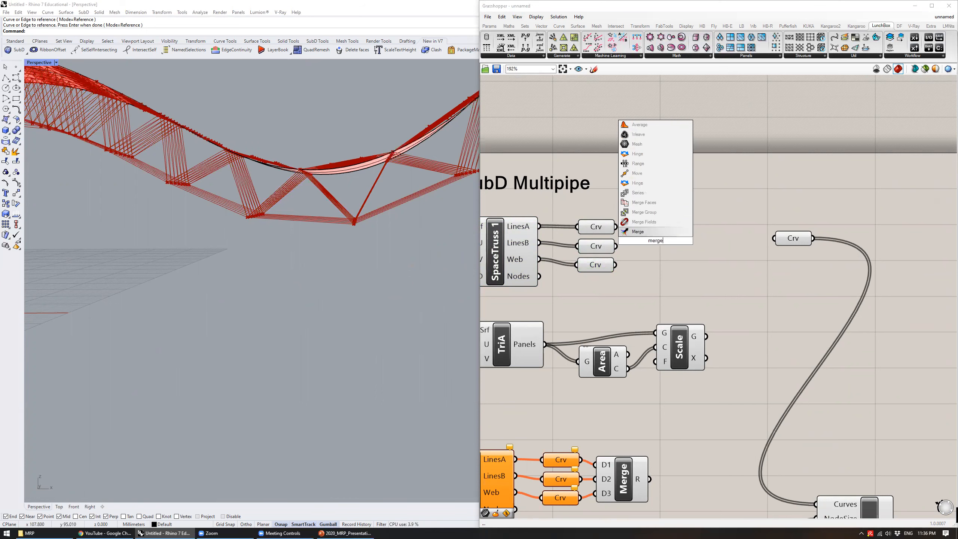
pyautogui.press('Return')
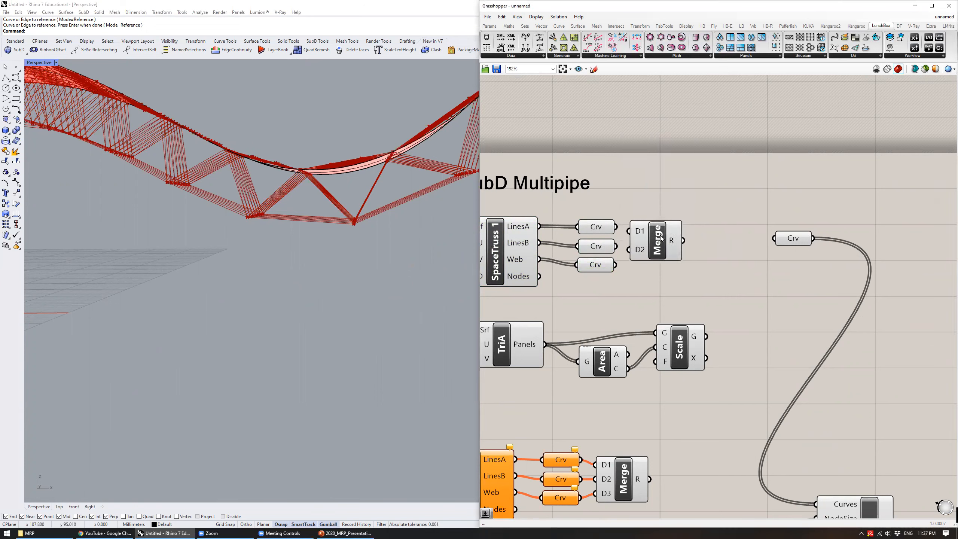
pyautogui.moveTo(617, 226); pyautogui.dragTo(660, 249)
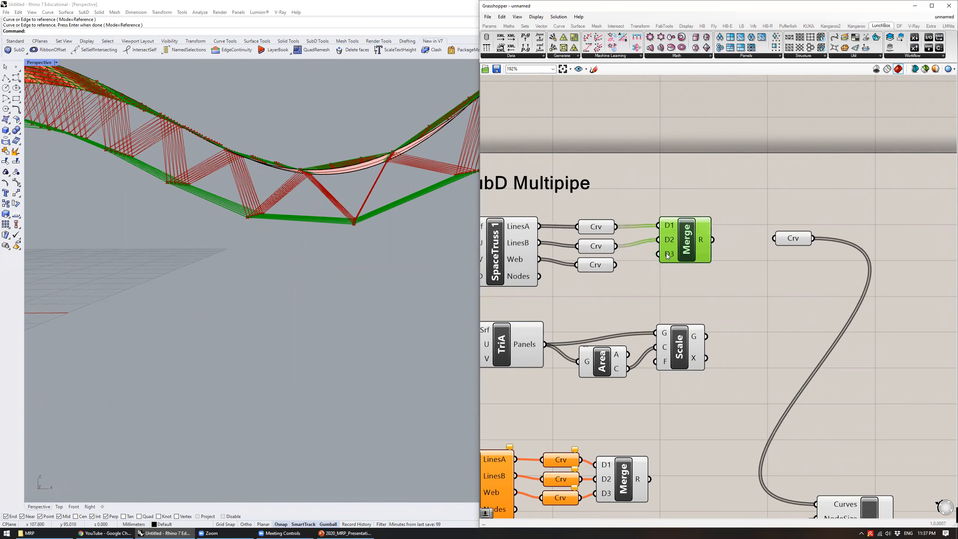
pyautogui.scroll(3, 668, 256)
pyautogui.scroll(2, 664, 259)
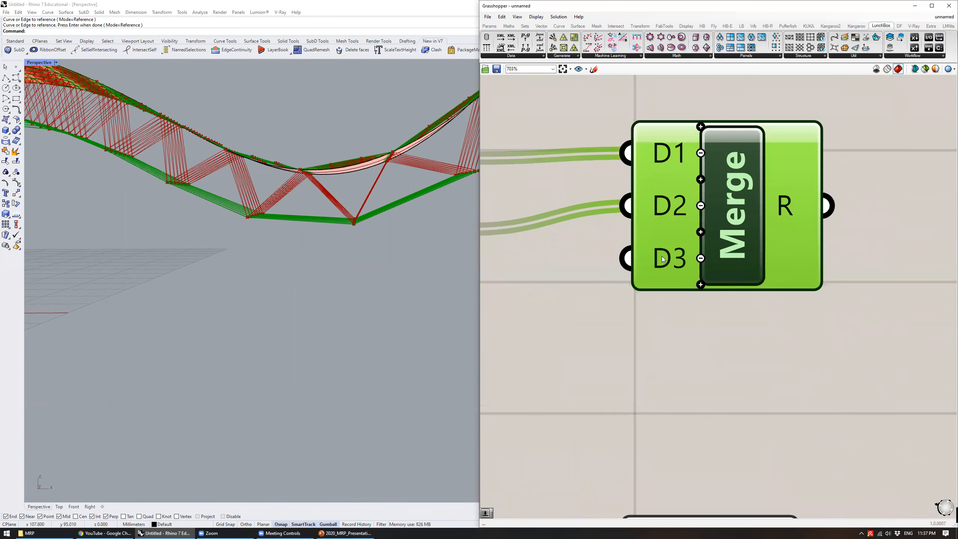
pyautogui.scroll(-2, 664, 259)
pyautogui.moveTo(592, 272); pyautogui.dragTo(651, 260)
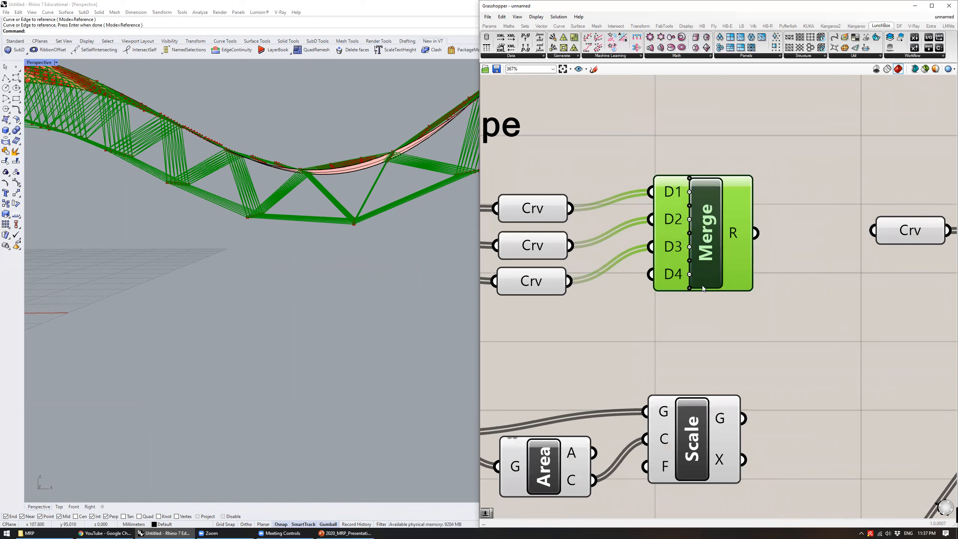
# - Remove the unused D4 input from the new Merge component
pyautogui.scroll(3, 691, 284)
pyautogui.click(683, 281)
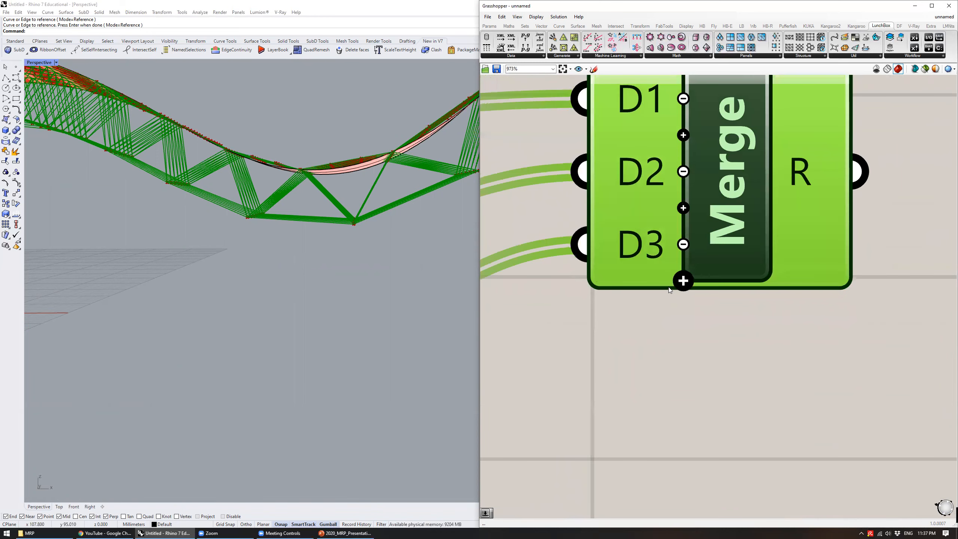
pyautogui.scroll(2, 683, 281)
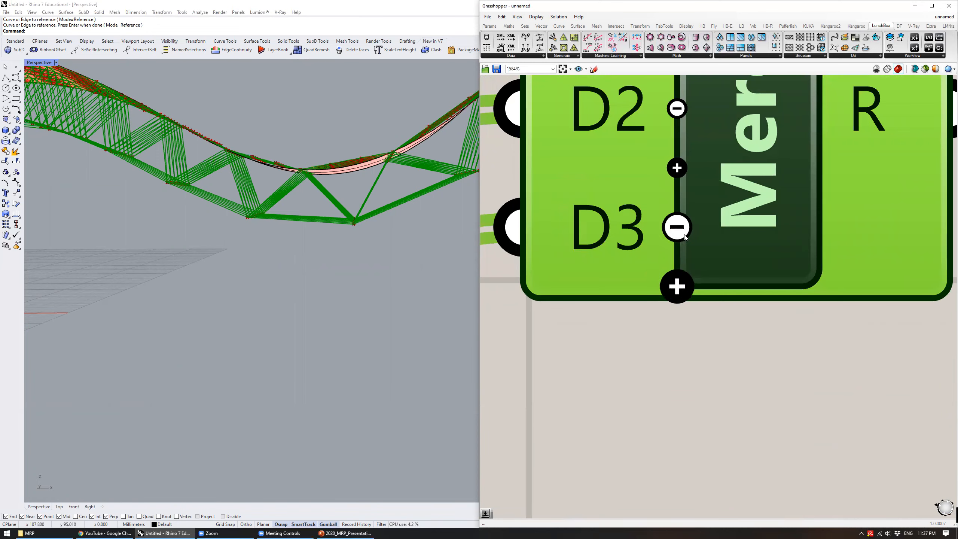
pyautogui.scroll(-4, 676, 298)
pyautogui.scroll(-1, 677, 301)
pyautogui.click(689, 329)
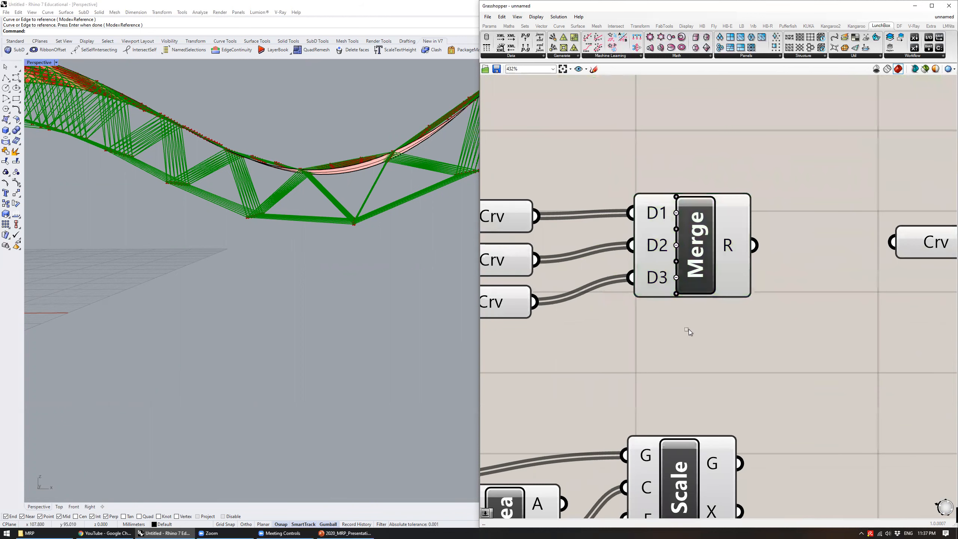
# - Connect the new Merge result to the MultiPipe's Curves input, replacing the loose Curve parameter
pyautogui.scroll(-1, 675, 314)
pyautogui.moveTo(674, 314); pyautogui.dragTo(621, 179, button='right')
pyautogui.scroll(-1, 656, 298)
pyautogui.click(649, 262)
pyautogui.scroll(-2, 650, 227)
pyautogui.moveTo(381, 198); pyautogui.dragTo(392, 238, button='right')
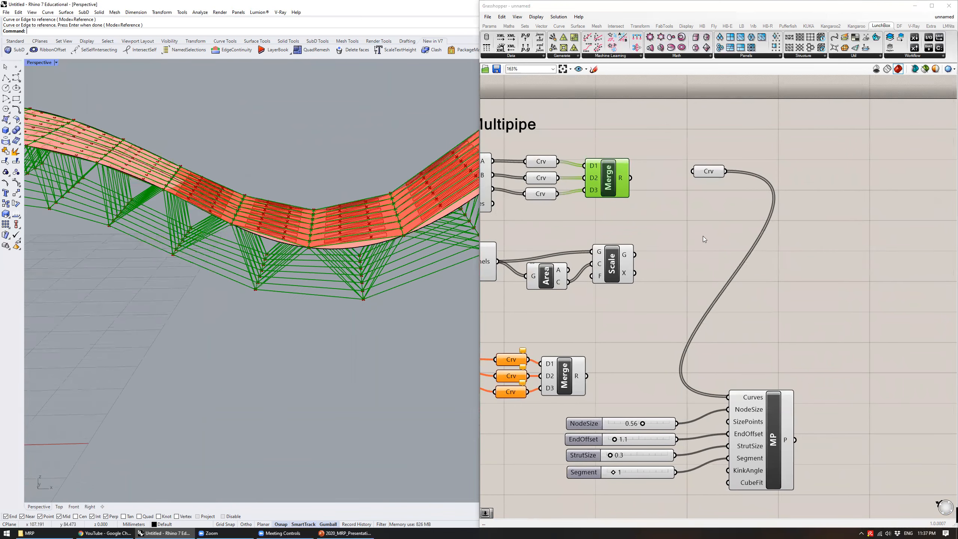
pyautogui.moveTo(699, 224); pyautogui.dragTo(664, 206, button='right')
pyautogui.moveTo(653, 231); pyautogui.dragTo(694, 379)
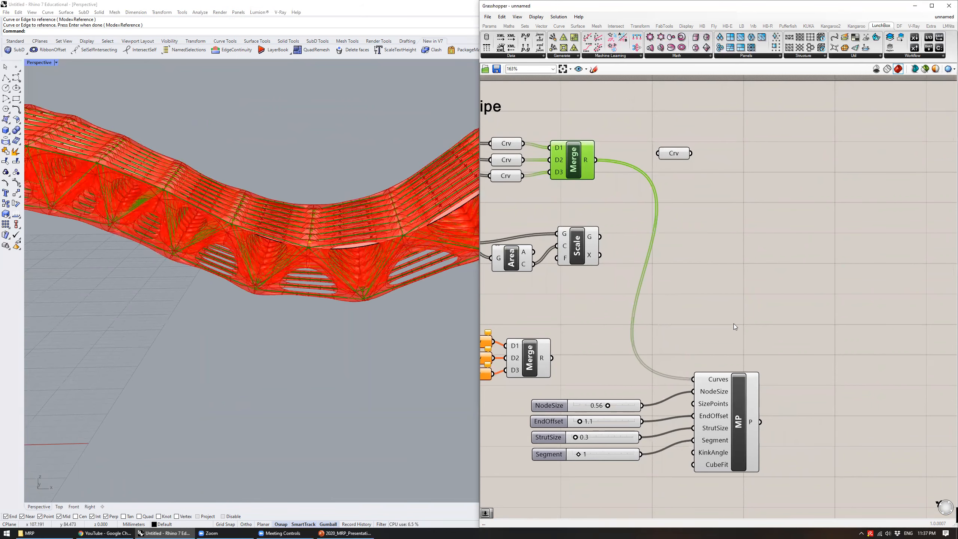
# - Set the MultiPipe's NodeSize to 0.25
pyautogui.scroll(-8, 381, 278)
pyautogui.moveTo(378, 264); pyautogui.dragTo(358, 238, button='right')
pyautogui.scroll(6, 316, 224)
pyautogui.scroll(-6, 314, 240)
pyautogui.scroll(3, 358, 236)
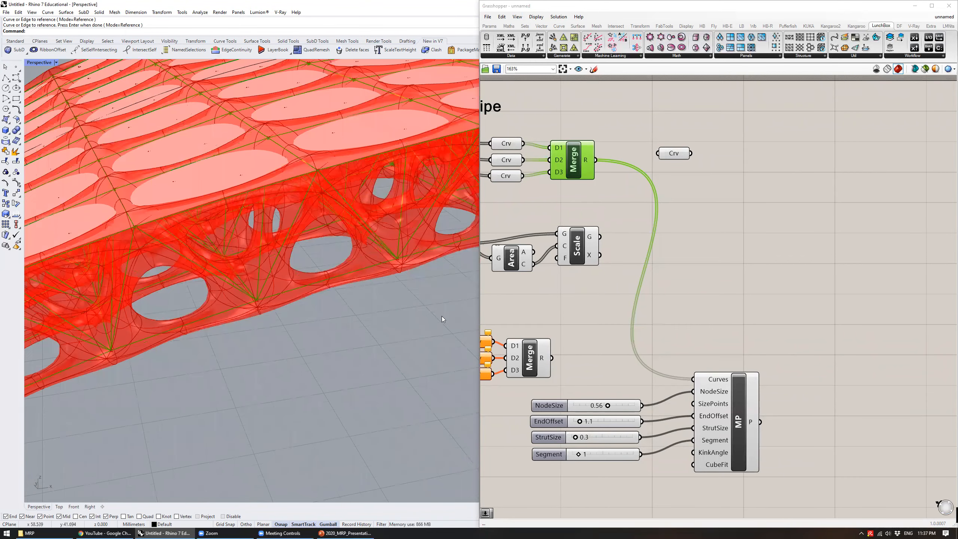
pyautogui.scroll(3, 619, 390)
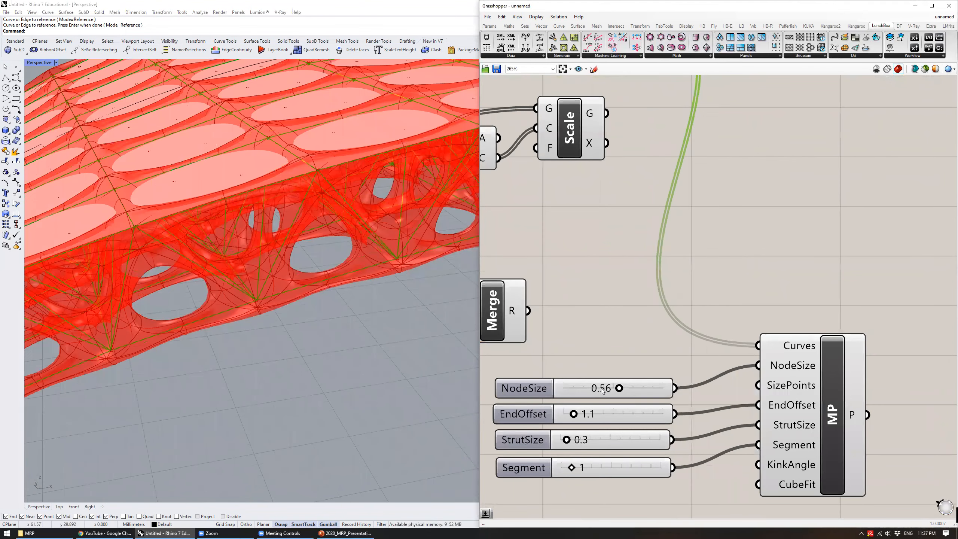
pyautogui.doubleClick(576, 388)
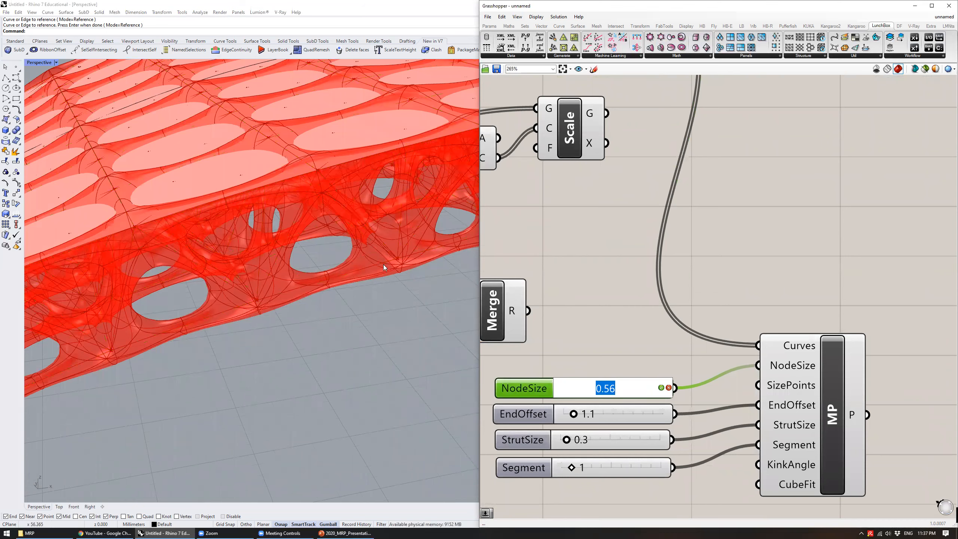
pyautogui.write('0.25')
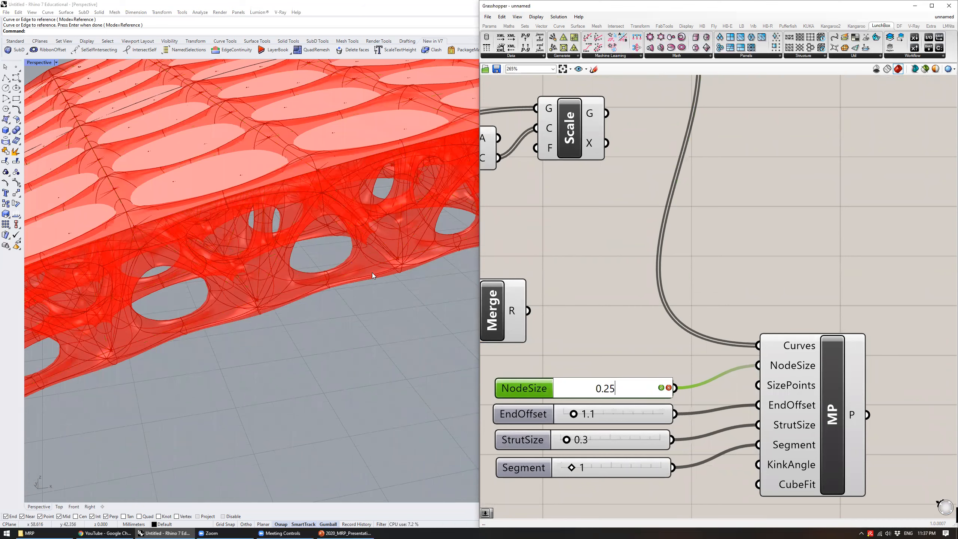
pyautogui.press('Return')
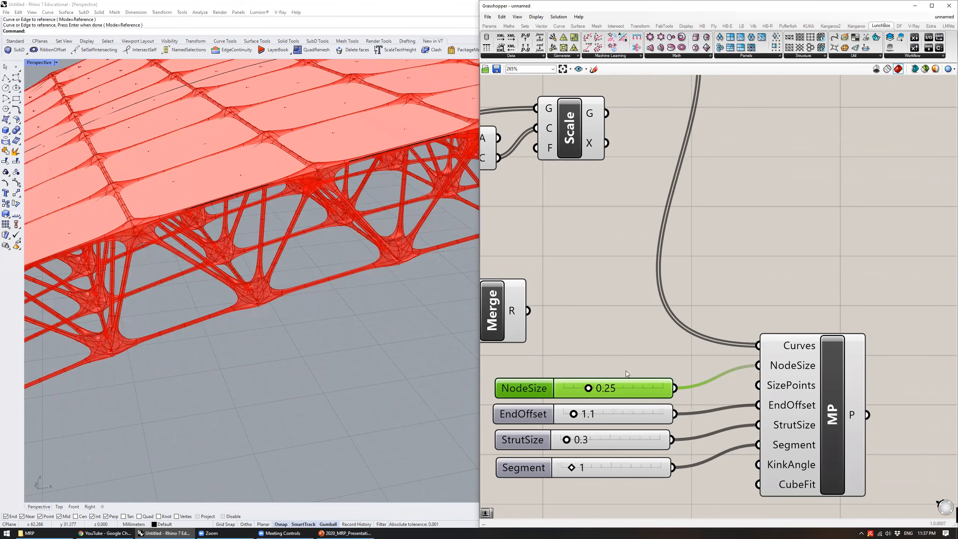
# - Set the MultiPipe's NodeSize to 0.3 and its StrutSize to 0.5
pyautogui.doubleClick(622, 382)
pyautogui.write('0.3')
pyautogui.press('Return')
pyautogui.click(600, 351)
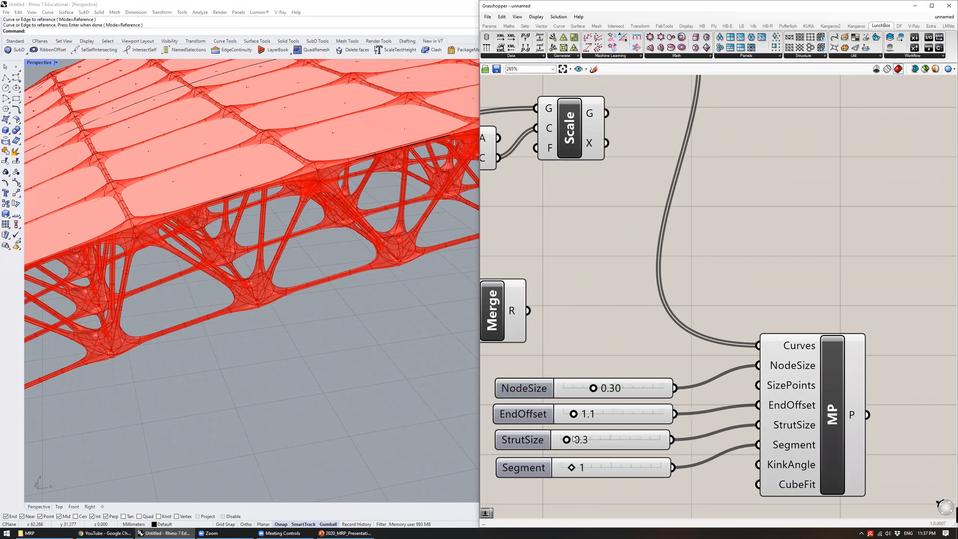
pyautogui.doubleClick(570, 444)
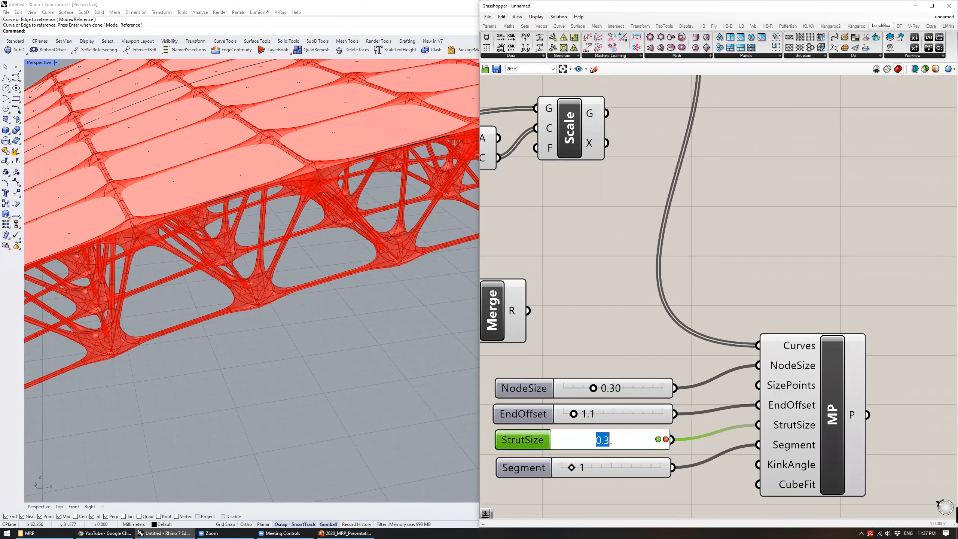
pyautogui.write('.5')
pyautogui.press('Return')
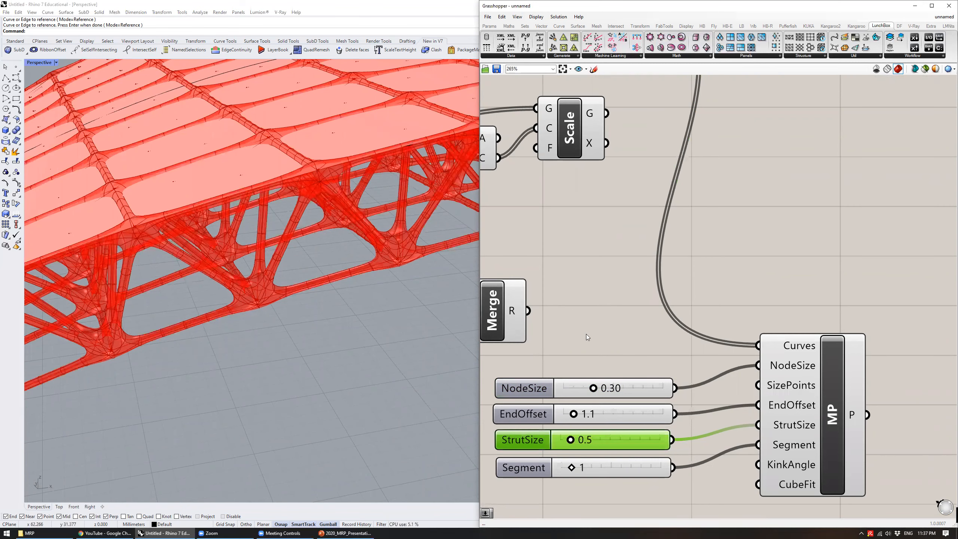
pyautogui.click(587, 334)
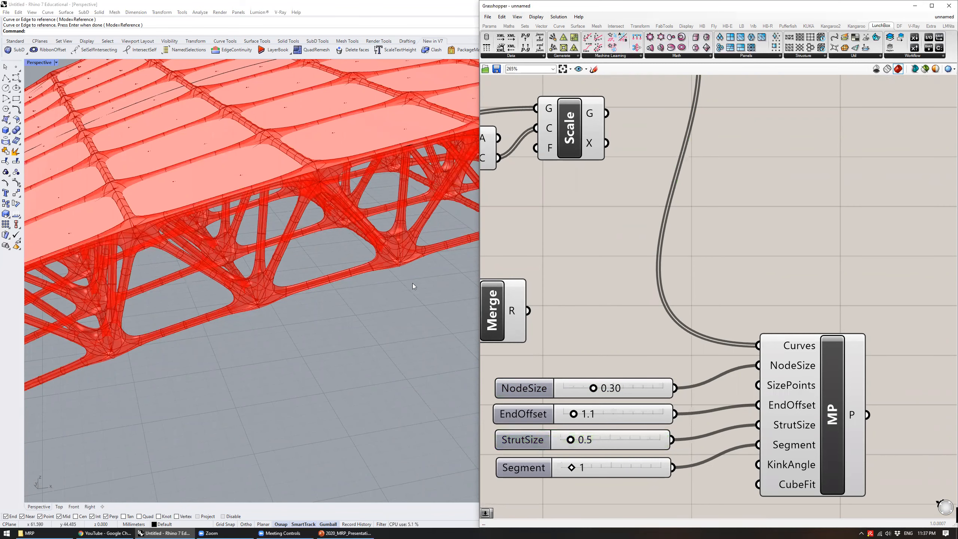
# - Try an EndOffset of 0.3 on the MultiPipe and reduce it to 0.1
pyautogui.doubleClick(557, 415)
pyautogui.write('0.3')
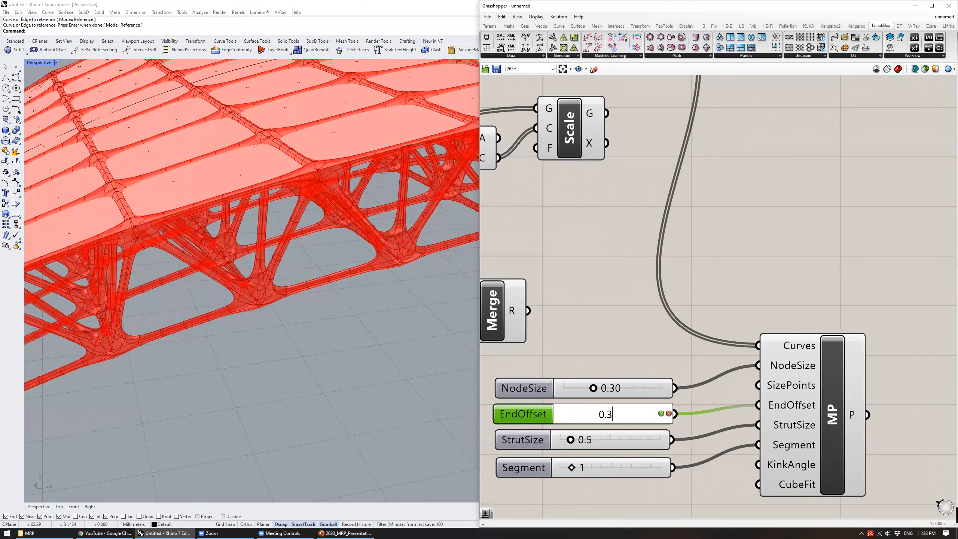
pyautogui.press('Return')
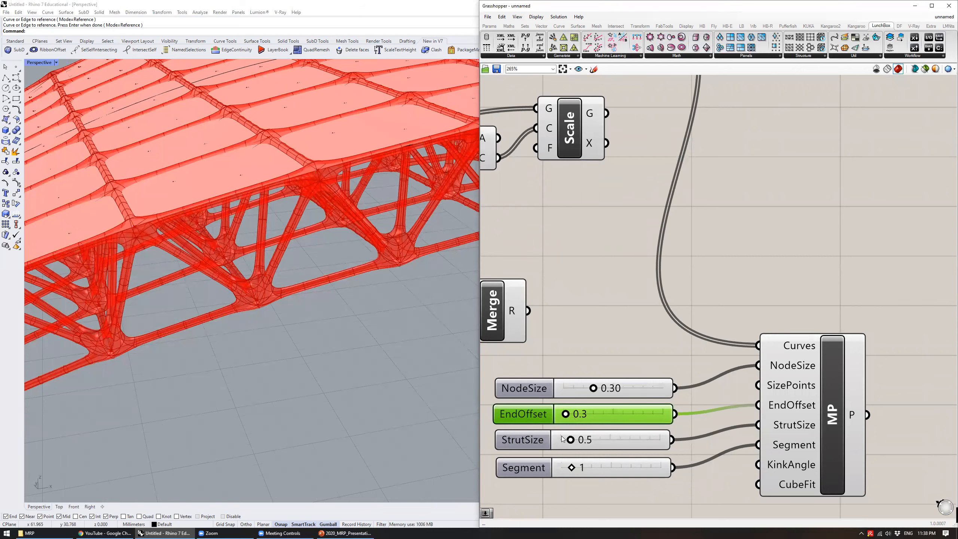
pyautogui.moveTo(561, 416); pyautogui.dragTo(398, 299)
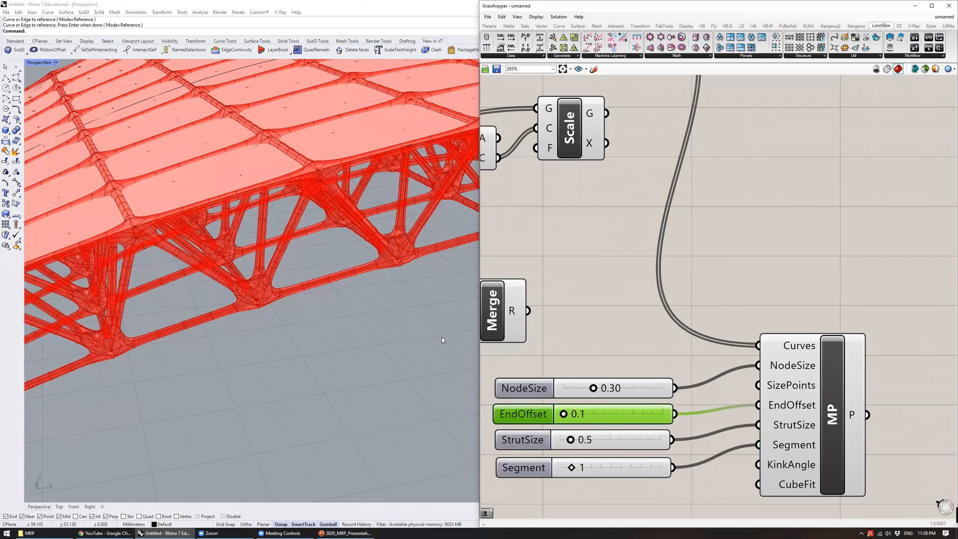
# - Bake the MultiPipe structure into the Rhino model
pyautogui.moveTo(413, 313); pyautogui.dragTo(127, 280, button='right')
pyautogui.scroll(-5, 354, 275)
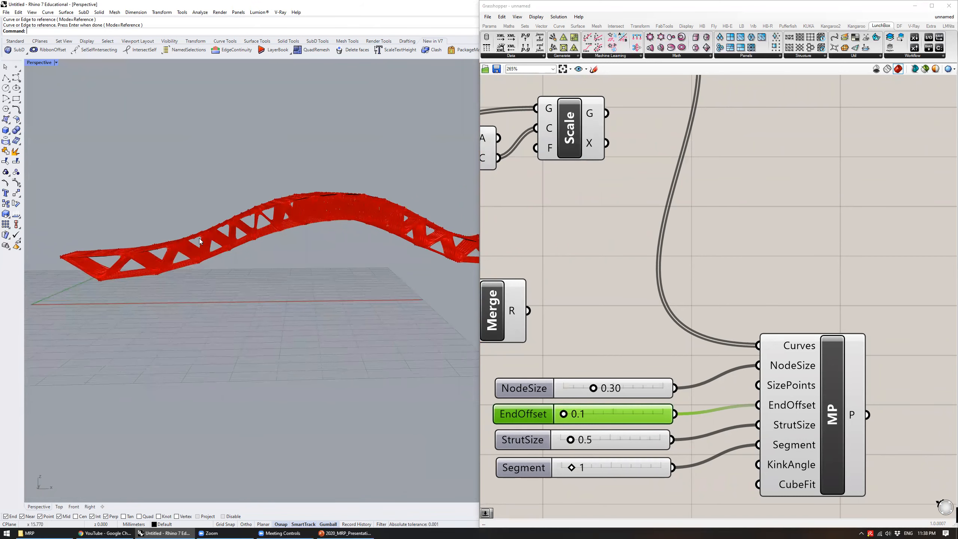
pyautogui.moveTo(351, 242); pyautogui.dragTo(336, 264, button='right')
pyautogui.moveTo(752, 314); pyautogui.dragTo(716, 292, button='right')
pyautogui.scroll(-2, 715, 293)
pyautogui.click(739, 337)
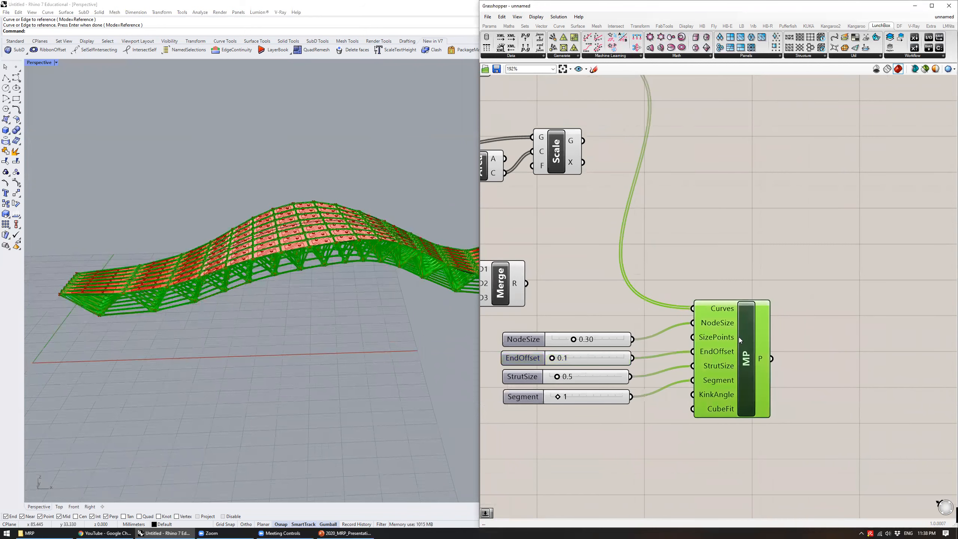
pyautogui.rightClick(746, 342)
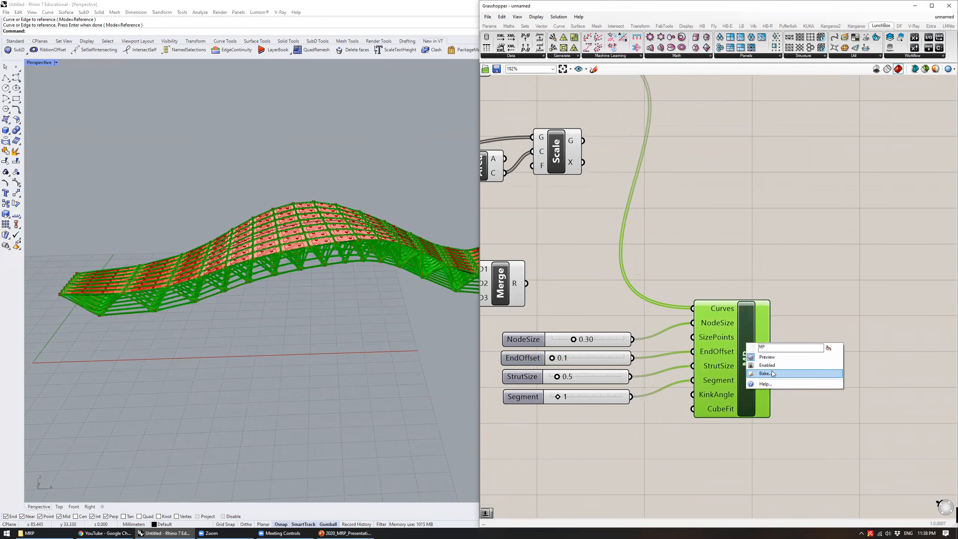
pyautogui.click(763, 372)
pyautogui.click(778, 442)
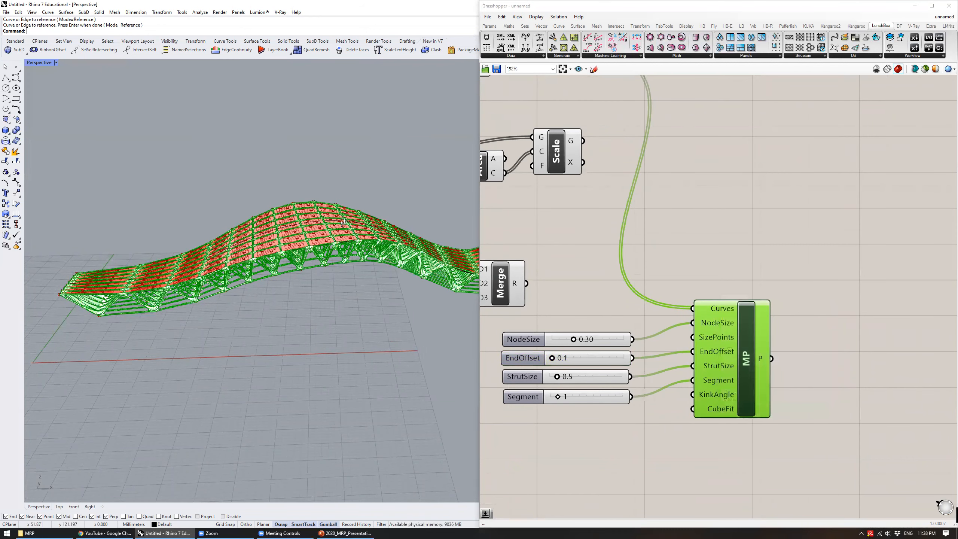
# - Move the baked SubD structure away from the Grasshopper preview and zoom to it
pyautogui.moveTo(358, 207); pyautogui.dragTo(403, 318, button='right')
pyautogui.click(403, 318)
pyautogui.moveTo(375, 317); pyautogui.dragTo(202, 184)
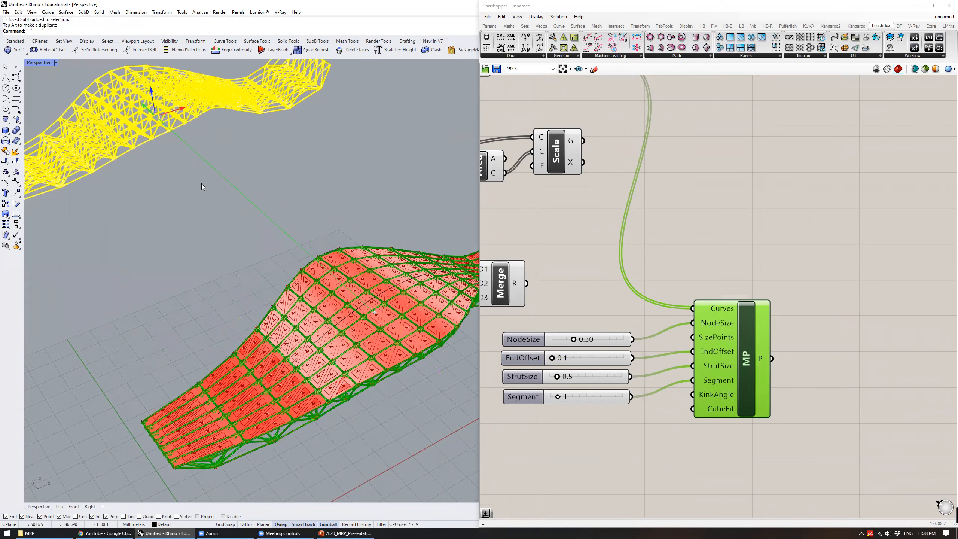
pyautogui.write('zs')
pyautogui.press('Return')
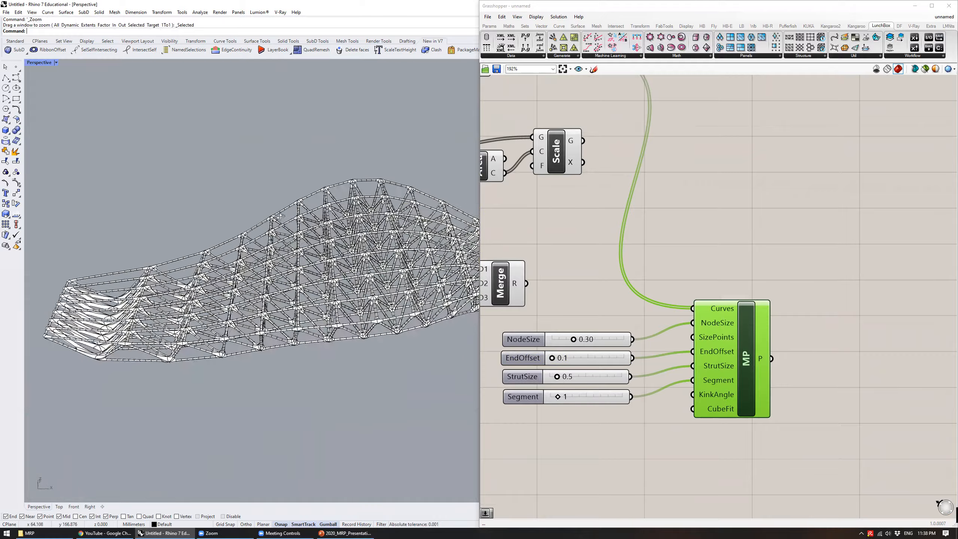
# - Examine the node joints and strut transitions of the baked SubD space truss up close and from several angles
pyautogui.moveTo(281, 218); pyautogui.dragTo(312, 216, button='right')
pyautogui.moveTo(382, 217); pyautogui.dragTo(306, 276, button='right')
pyautogui.moveTo(399, 265); pyautogui.dragTo(256, 189, button='right')
pyautogui.moveTo(333, 325); pyautogui.dragTo(338, 249, button='right')
pyautogui.scroll(6, 346, 302)
pyautogui.scroll(8, 360, 226)
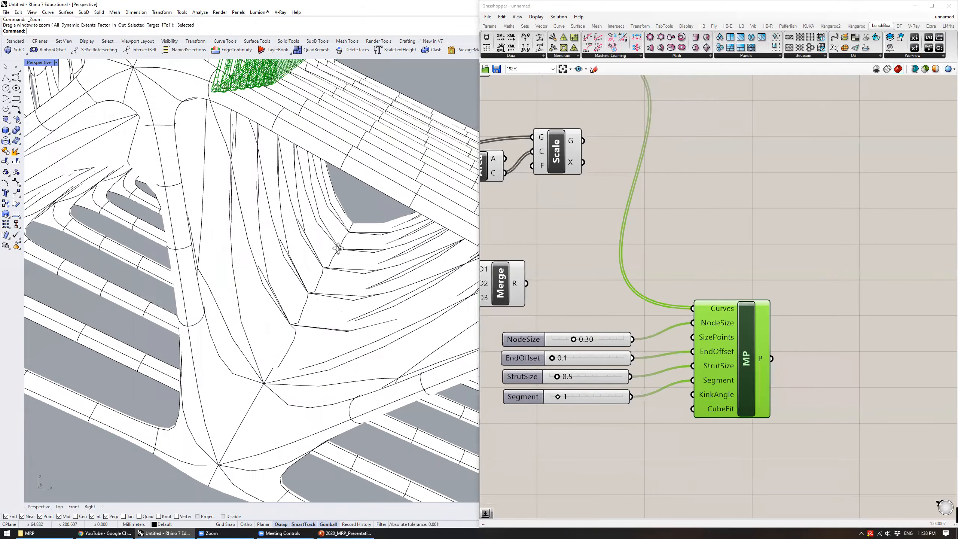
pyautogui.scroll(-10, 308, 306)
pyautogui.click(298, 325)
pyautogui.press('Escape')
pyautogui.moveTo(294, 323); pyautogui.dragTo(265, 320, button='right')
pyautogui.scroll(6, 280, 324)
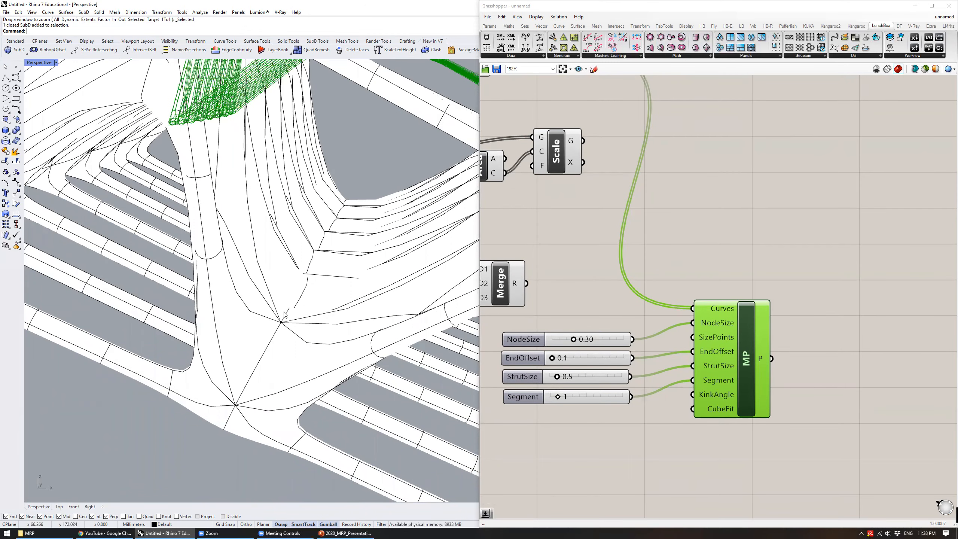
pyautogui.moveTo(286, 332); pyautogui.dragTo(284, 343, button='right')
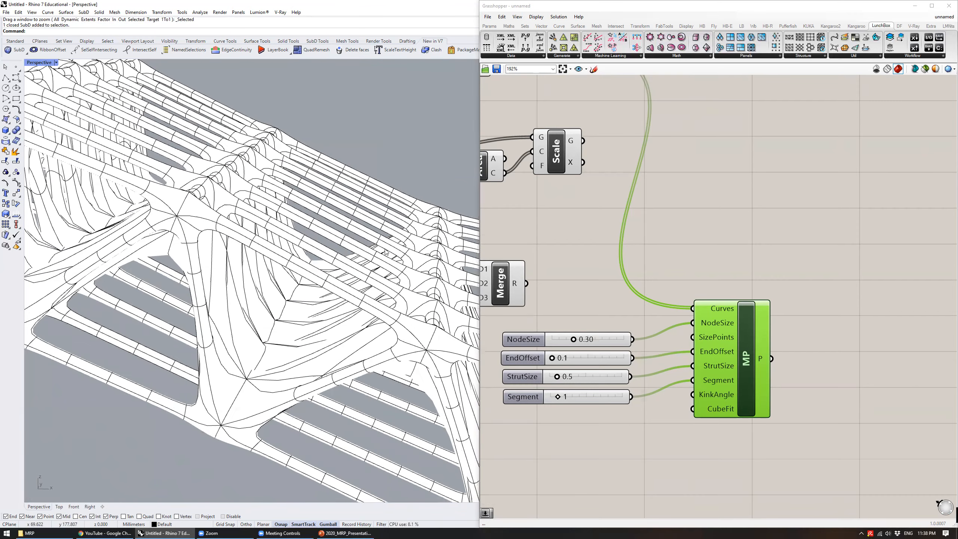
pyautogui.scroll(-5, 335, 254)
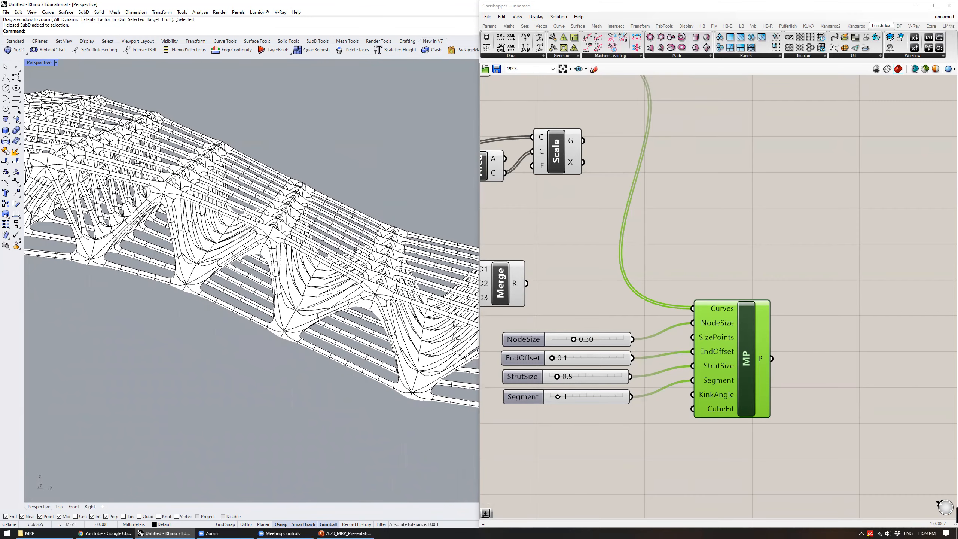
# - Delete the baked SubD structure from the Rhino model
pyautogui.moveTo(356, 265); pyautogui.dragTo(291, 223, button='right')
pyautogui.scroll(-6, 277, 265)
pyautogui.click(275, 231)
pyautogui.scroll(-7, 263, 241)
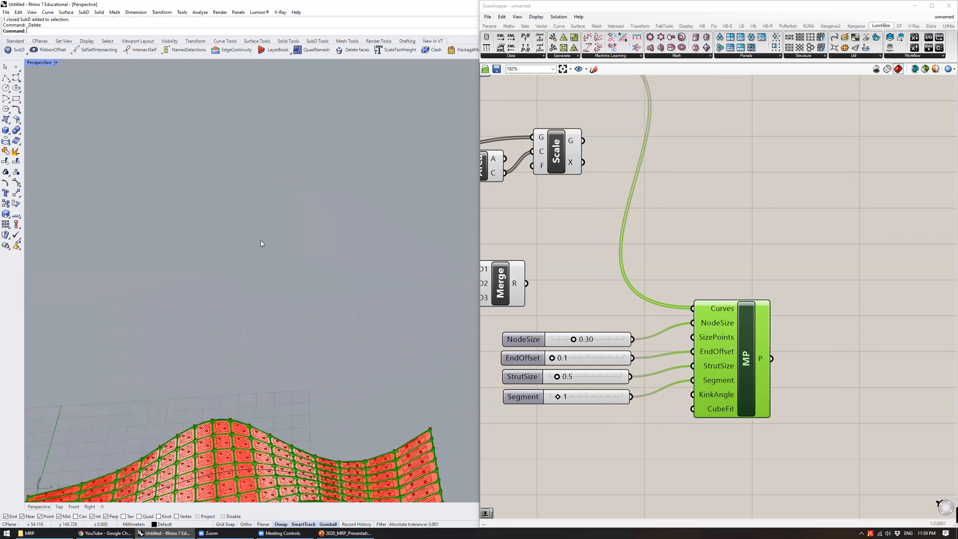
pyautogui.keyDown('shift'); pyautogui.moveTo(287, 296); pyautogui.dragTo(323, 223, button='right'); pyautogui.keyUp('shift')
# - Turn off the preview of the whole first truss group, from its Srf parameter through SpaceTruss 1, TriA, Scale and Merge
pyautogui.moveTo(655, 222); pyautogui.dragTo(747, 306, button='right')
pyautogui.scroll(-3, 747, 305)
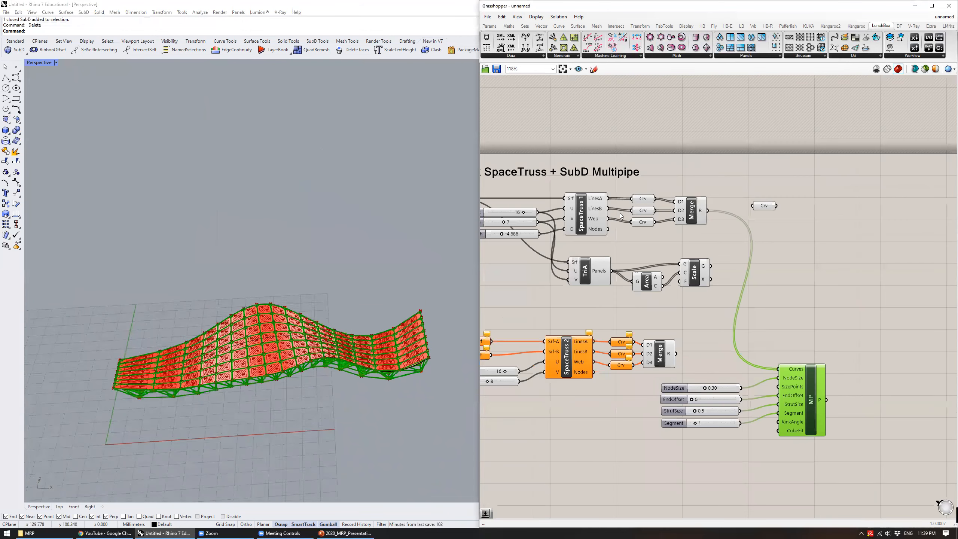
pyautogui.click(583, 229)
pyautogui.click(531, 280)
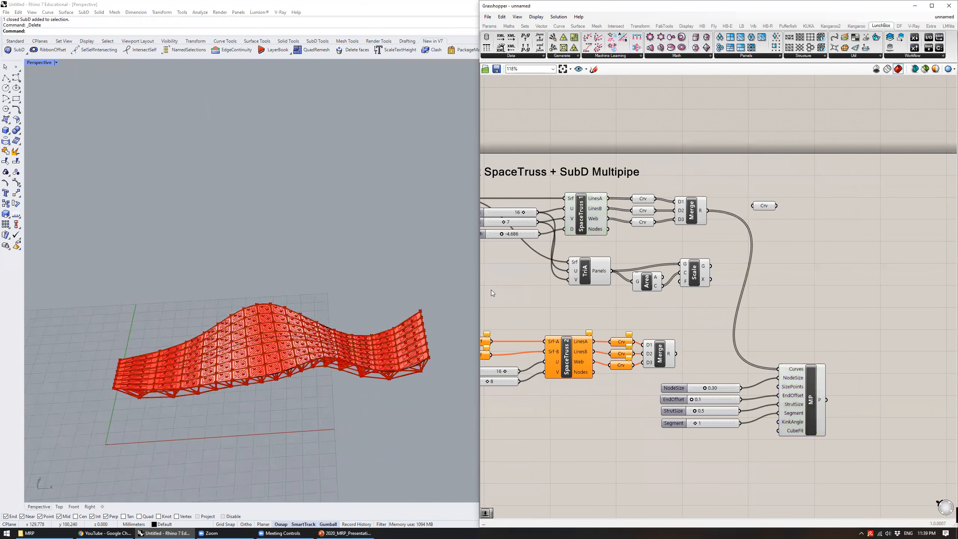
pyautogui.scroll(5, 358, 361)
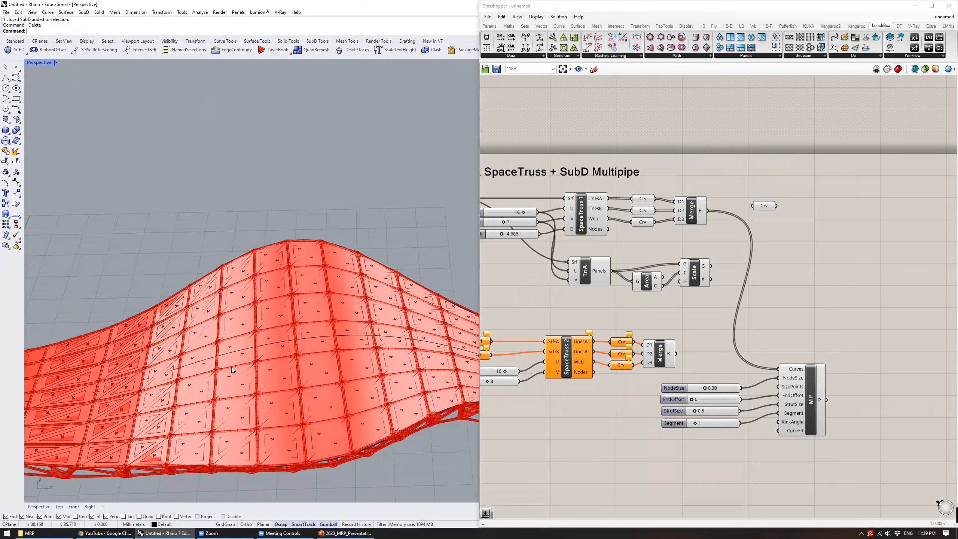
pyautogui.scroll(-5, 232, 370)
pyautogui.scroll(-3, 579, 227)
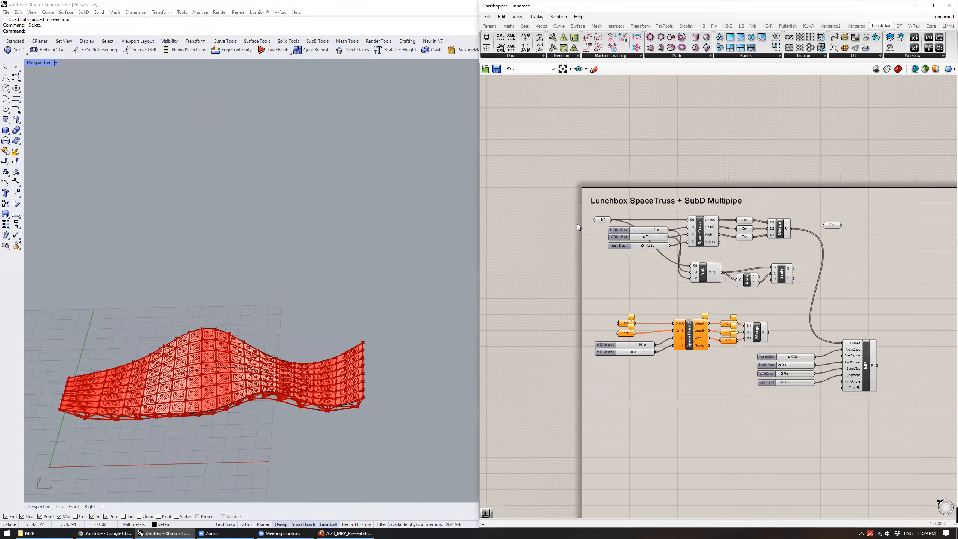
pyautogui.moveTo(579, 227); pyautogui.dragTo(517, 218, button='right')
pyautogui.moveTo(516, 197); pyautogui.dragTo(737, 288)
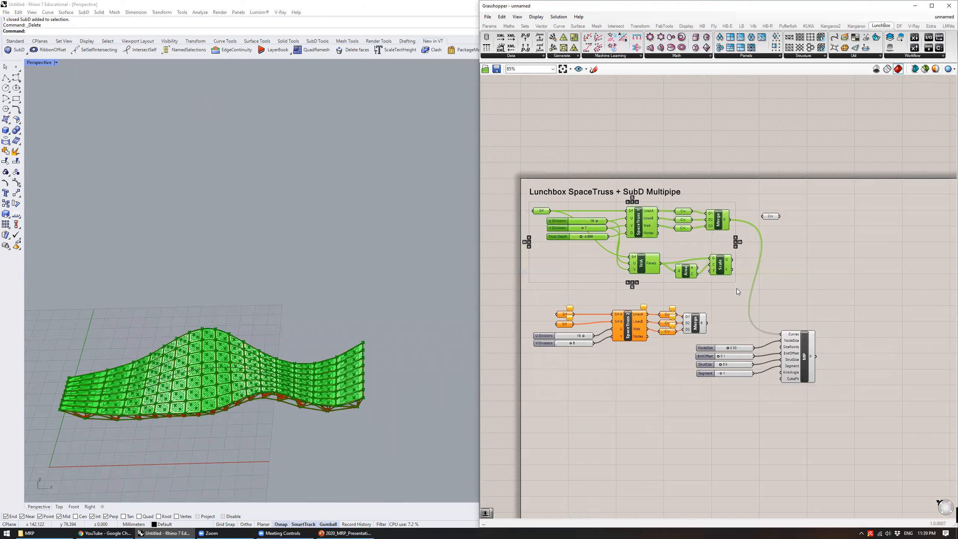
pyautogui.click(737, 288)
# - Zoom the Rhino view to the second wavy surface with the curves above it and widen the Rhino window
pyautogui.scroll(5, 296, 284)
pyautogui.moveTo(309, 287); pyautogui.dragTo(284, 295, button='right')
pyautogui.moveTo(336, 302); pyautogui.dragTo(307, 219)
pyautogui.write('zs')
pyautogui.press('Return')
pyautogui.click(302, 184)
pyautogui.click(378, 326)
pyautogui.moveTo(378, 326); pyautogui.dragTo(482, 296, button='right')
pyautogui.moveTo(480, 294); pyautogui.dragTo(579, 294)
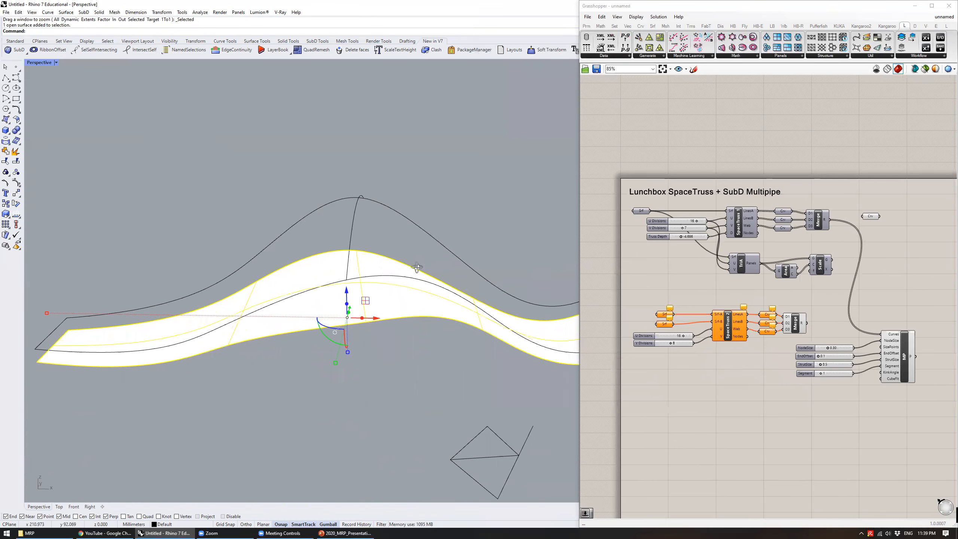
pyautogui.moveTo(418, 269); pyautogui.dragTo(449, 198, button='right')
pyautogui.click(450, 197)
# - Compare SpaceTruss 2's Srf-A and Srf-B inputs with SpaceTruss 1's single surface and Truss Depth inputs
pyautogui.scroll(5, 706, 310)
pyautogui.click(676, 302)
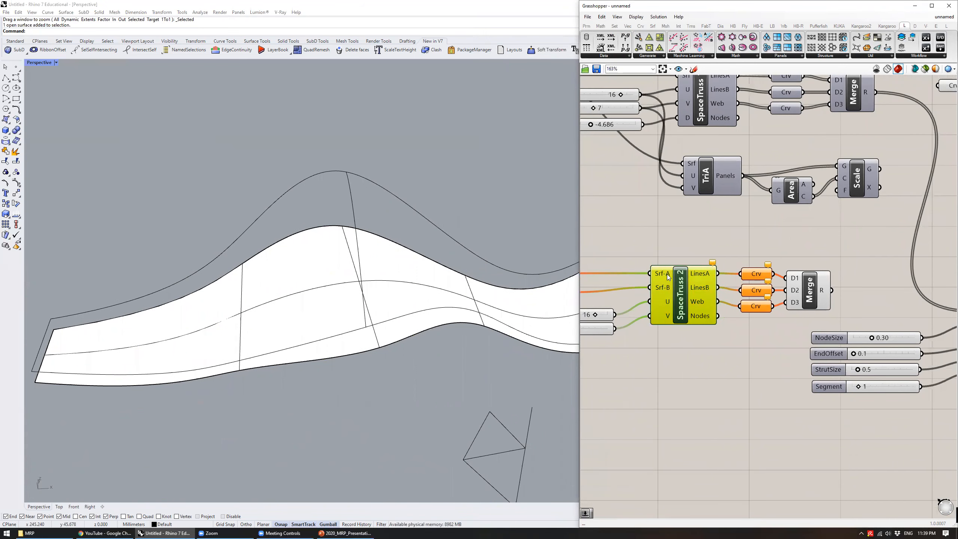
pyautogui.moveTo(668, 288); pyautogui.dragTo(672, 274)
pyautogui.moveTo(675, 253); pyautogui.dragTo(696, 286, button='right')
pyautogui.click(627, 161)
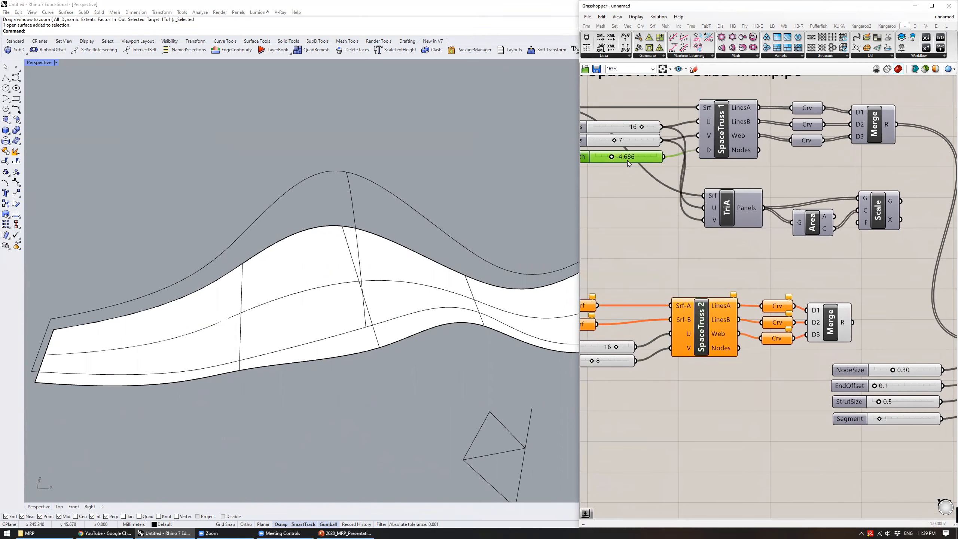
pyautogui.moveTo(593, 156); pyautogui.dragTo(645, 167, button='right')
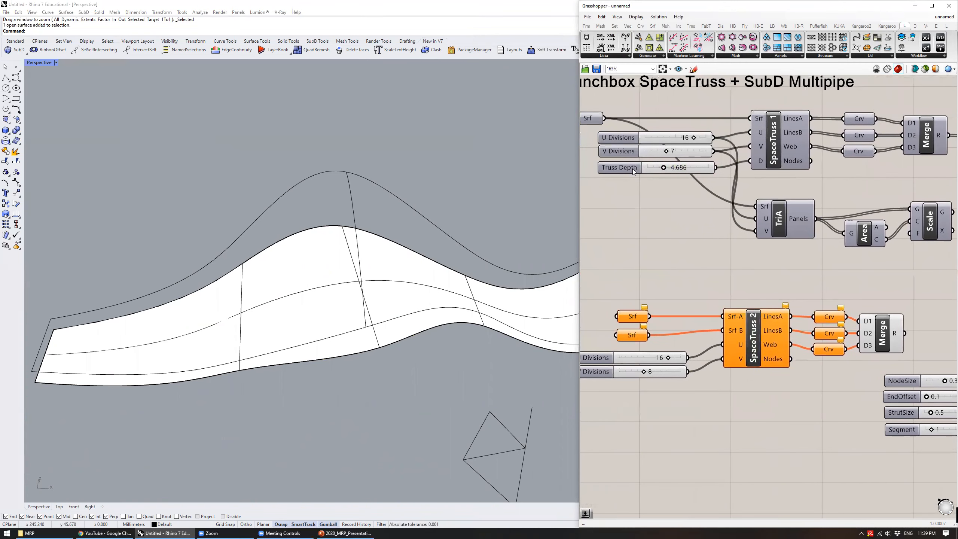
pyautogui.click(588, 119)
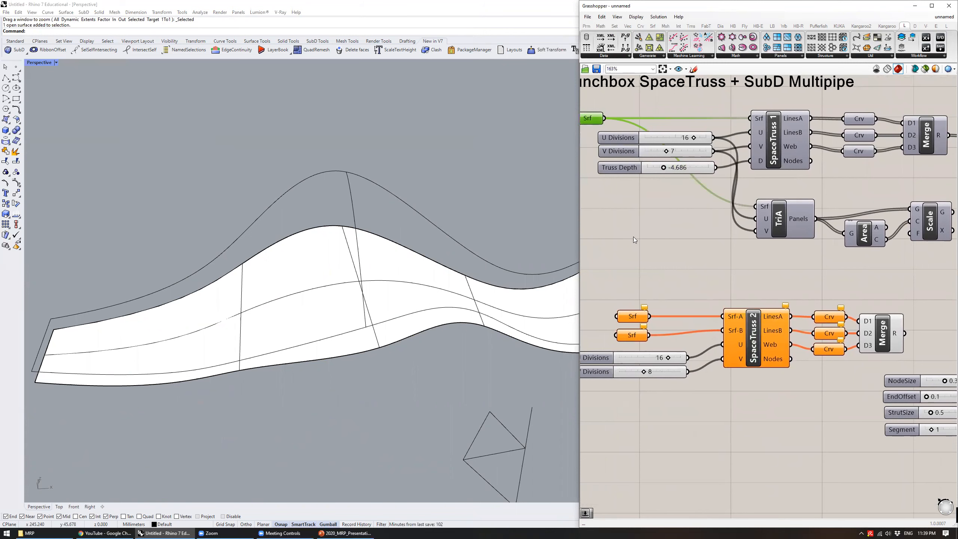
pyautogui.moveTo(703, 261); pyautogui.dragTo(730, 244, button='right')
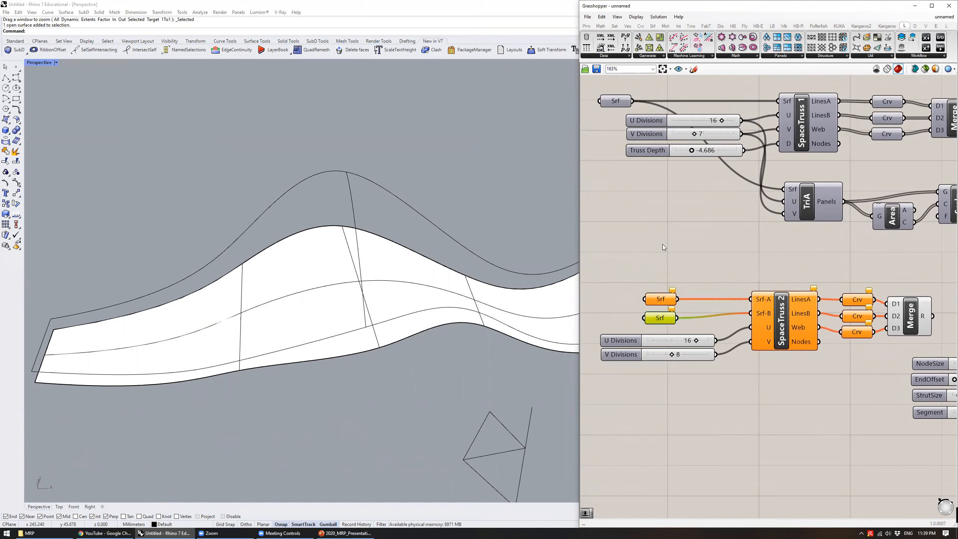
pyautogui.moveTo(444, 259)
pyautogui.mouseDown(button='right')
pyautogui.moveTo(374, 296)
pyautogui.moveTo(342, 270)
pyautogui.moveTo(318, 288)
pyautogui.moveTo(304, 320)
pyautogui.mouseUp(button='right')
pyautogui.click(293, 359)
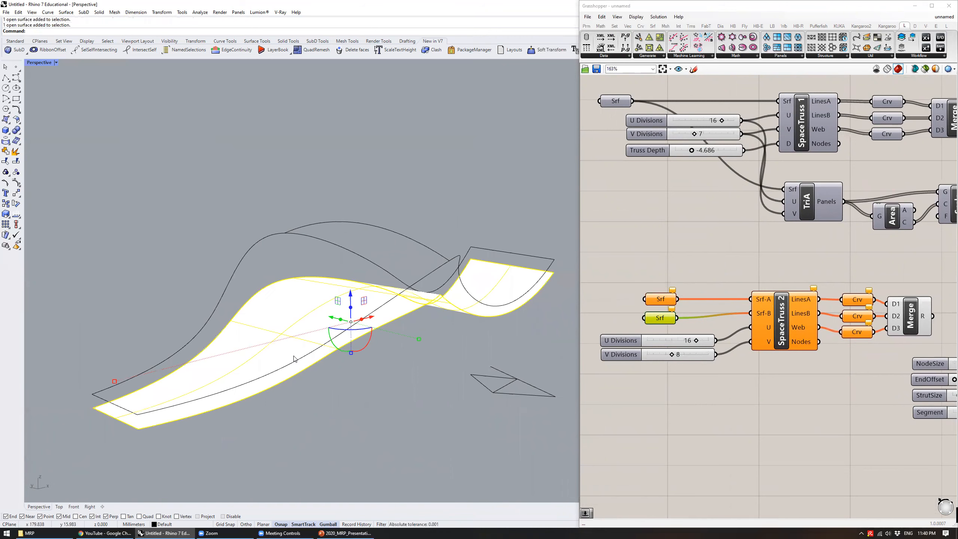
pyautogui.press('Delete')
pyautogui.hotkey('ctrl', 'z')
# - Inspect the long edge curves and the arched cross-section curve above the second wavy surface
pyautogui.moveTo(451, 264); pyautogui.dragTo(378, 323, button='right')
pyautogui.click(405, 206)
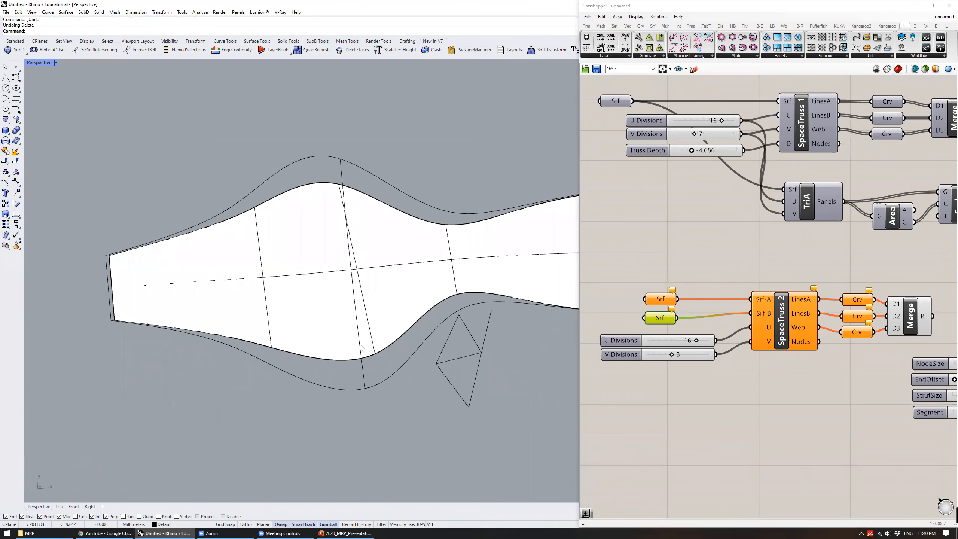
pyautogui.moveTo(311, 321); pyautogui.dragTo(361, 277, button='right')
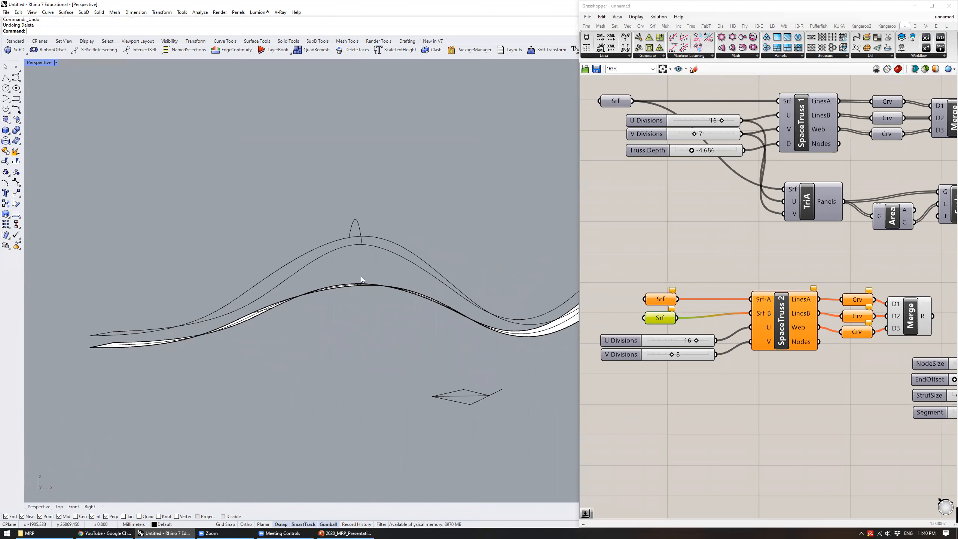
pyautogui.moveTo(424, 282); pyautogui.dragTo(305, 281, button='right')
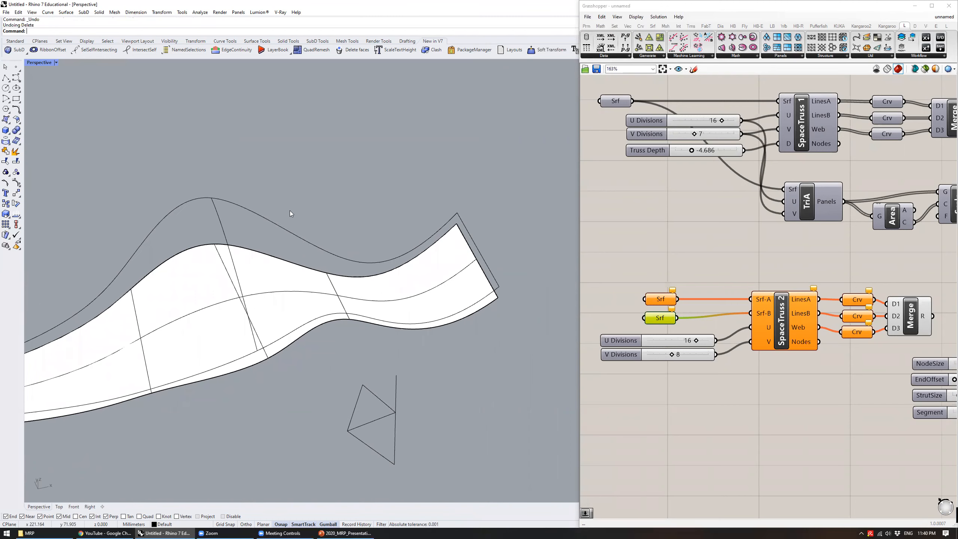
pyautogui.click(285, 223)
pyautogui.moveTo(293, 231); pyautogui.dragTo(279, 259, button='right')
pyautogui.click(365, 227)
pyautogui.moveTo(373, 267); pyautogui.dragTo(298, 223, button='right')
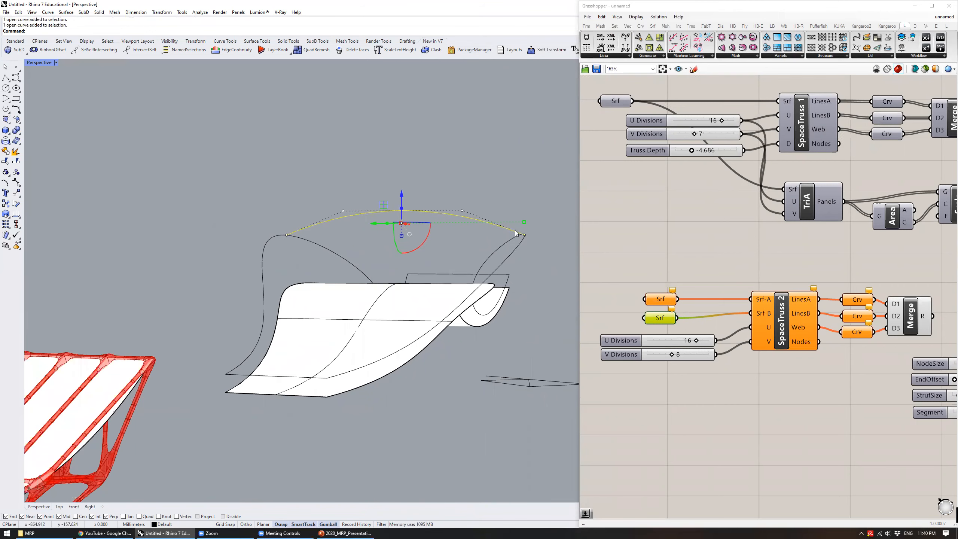
pyautogui.click(519, 198)
# - Sweep a surface along the two long upper curves, using the two end curves and the middle arch as cross sections
pyautogui.moveTo(520, 198)
pyautogui.mouseDown(button='right')
pyautogui.moveTo(413, 207)
pyautogui.moveTo(319, 241)
pyautogui.moveTo(363, 259)
pyautogui.mouseUp(button='right')
pyautogui.press('Return')
pyautogui.click(144, 339)
pyautogui.click(148, 301)
pyautogui.click(129, 311)
pyautogui.click(378, 223)
pyautogui.keyDown('shift'); pyautogui.moveTo(378, 223); pyautogui.dragTo(294, 216, button='right'); pyautogui.keyUp('shift')
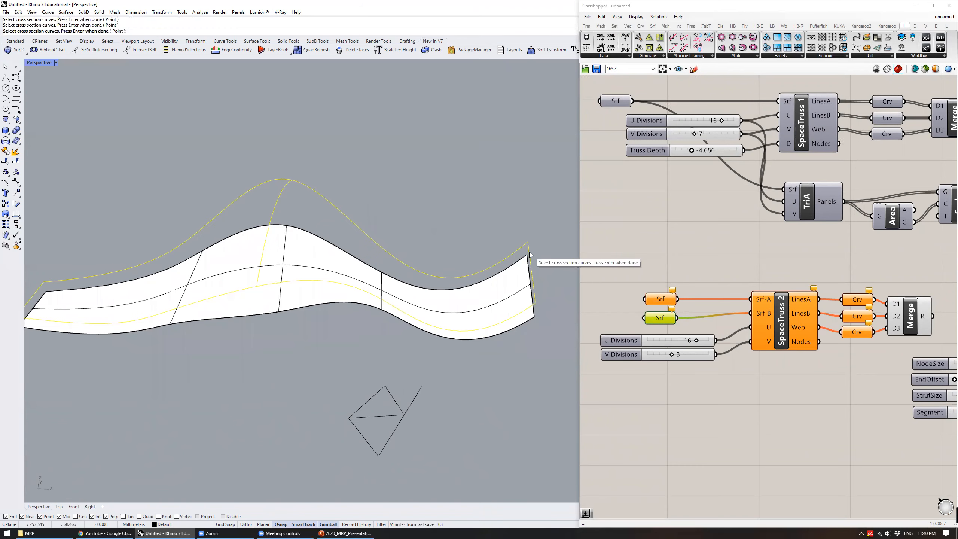
pyautogui.press('Return')
pyautogui.click(472, 330)
pyautogui.moveTo(302, 321); pyautogui.dragTo(307, 285, button='right')
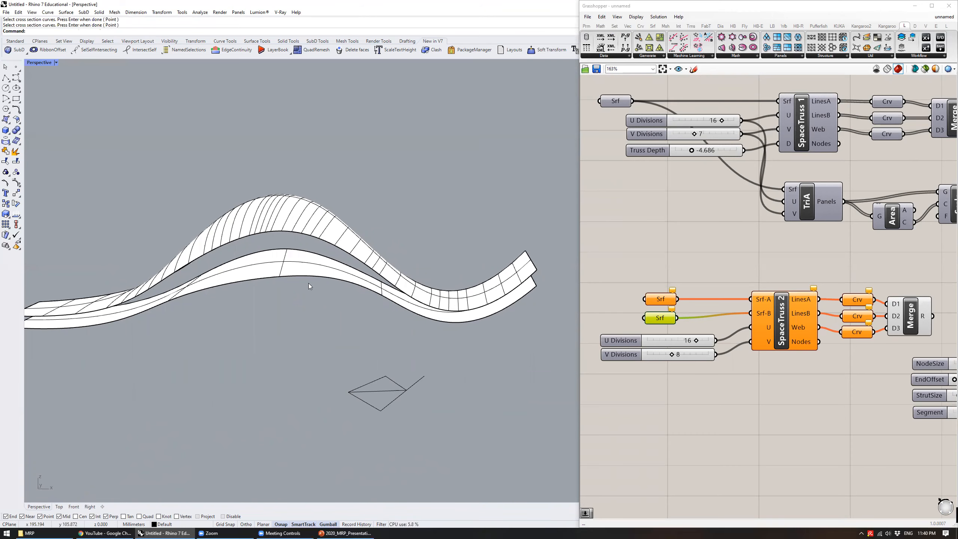
pyautogui.keyDown('shift'); pyautogui.moveTo(295, 281); pyautogui.dragTo(335, 301, button='right'); pyautogui.keyUp('shift')
# - Reference the lower wavy surface in SpaceTruss 2's Srf-A parameter and the upper swept surface in its Srf-B parameter
pyautogui.click(590, 308)
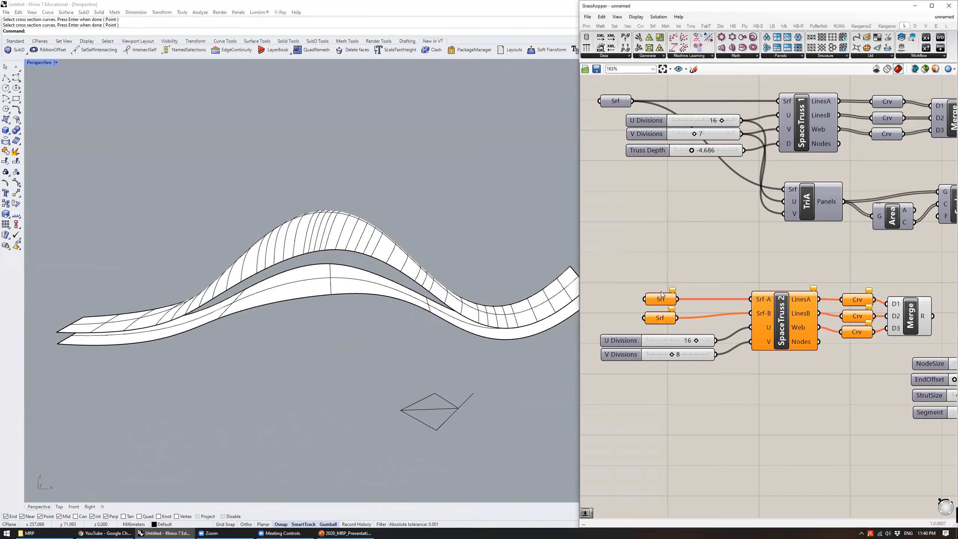
pyautogui.rightClick(663, 299)
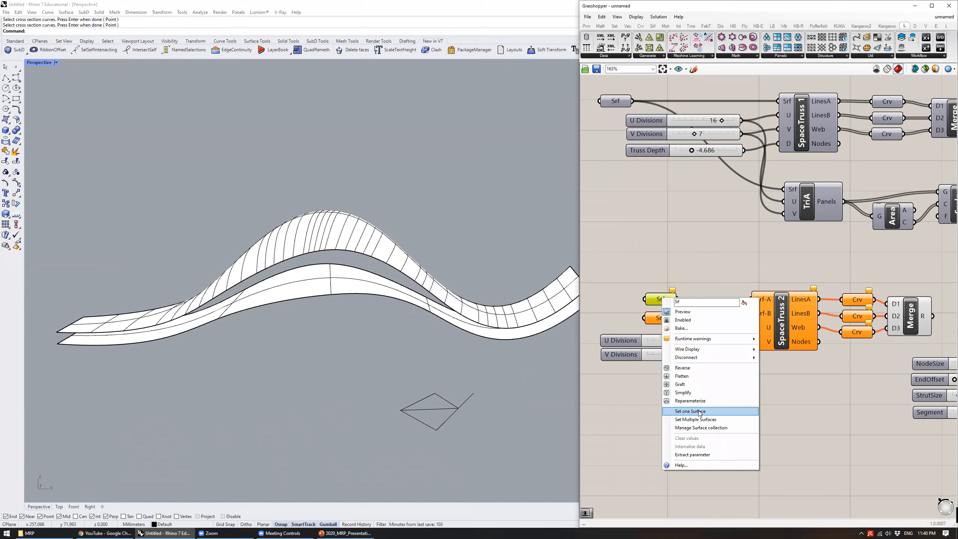
pyautogui.click(683, 410)
pyautogui.click(432, 317)
pyautogui.rightClick(666, 319)
pyautogui.click(700, 432)
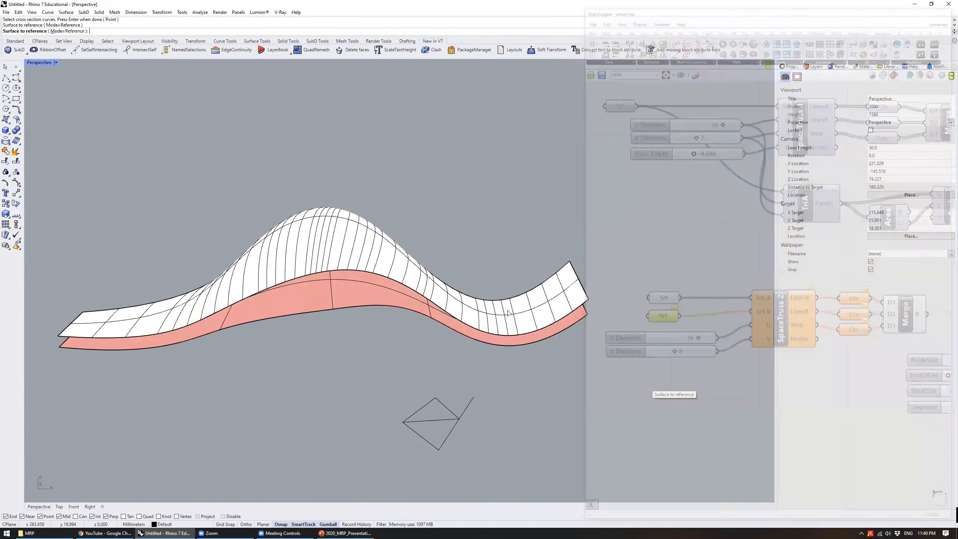
pyautogui.click(372, 258)
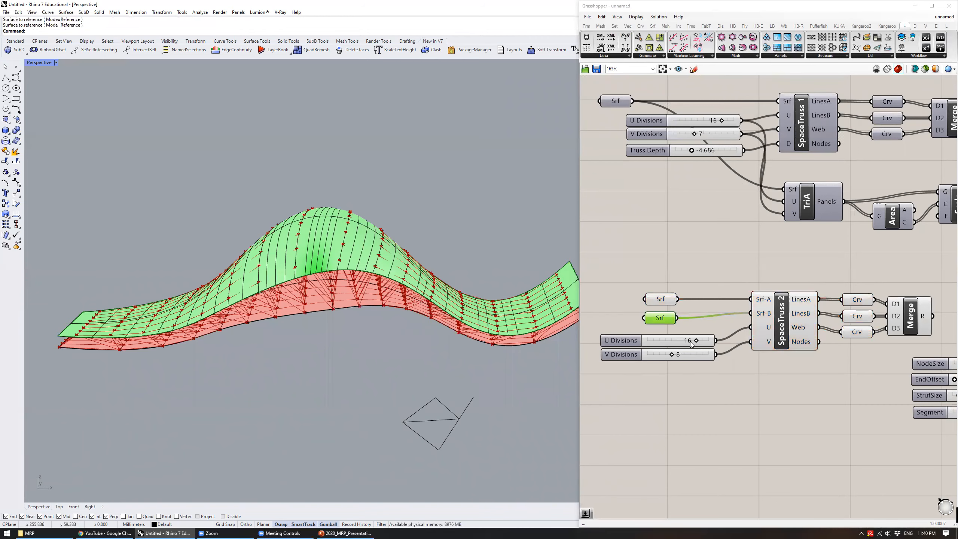
# - Examine the truss lines spanning between the upper and lower surfaces from several angles
pyautogui.moveTo(766, 386); pyautogui.dragTo(684, 386, button='right')
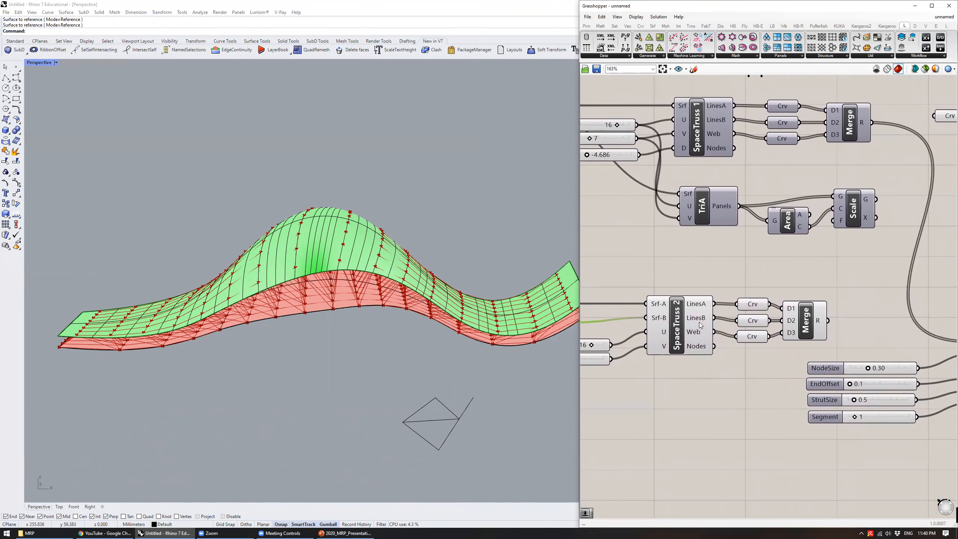
pyautogui.moveTo(443, 240); pyautogui.dragTo(310, 266, button='right')
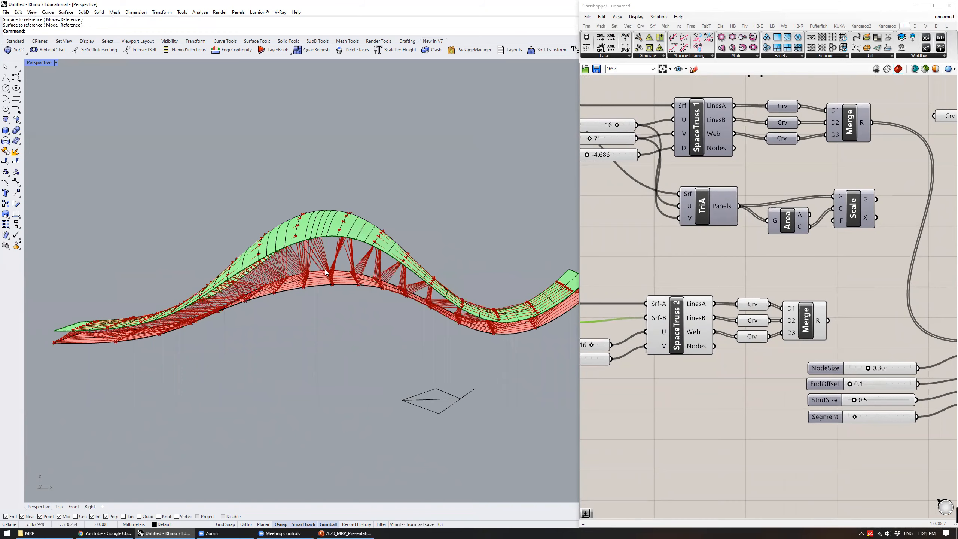
pyautogui.moveTo(371, 281); pyautogui.dragTo(454, 283, button='right')
pyautogui.moveTo(481, 252); pyautogui.dragTo(455, 158, button='right')
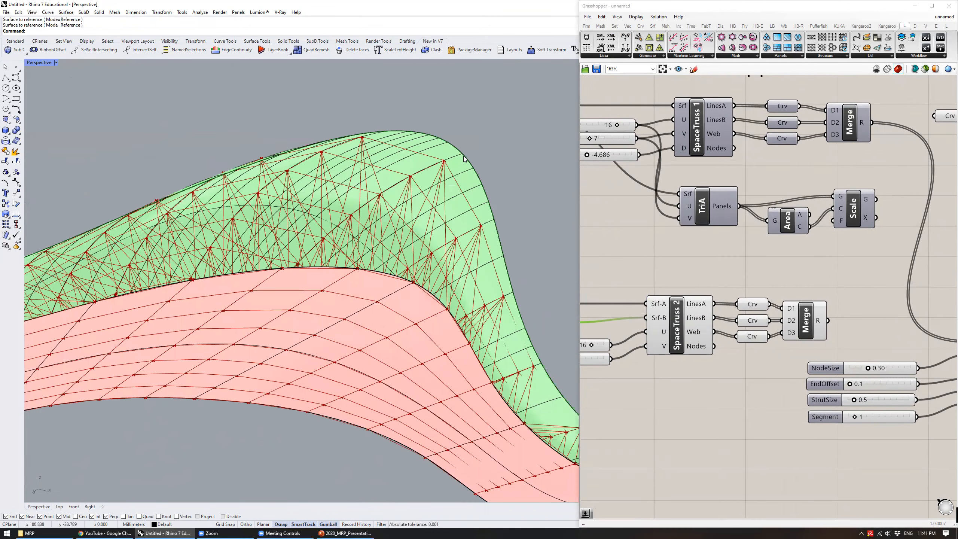
pyautogui.moveTo(454, 158); pyautogui.dragTo(363, 283, button='right')
pyautogui.moveTo(450, 283); pyautogui.dragTo(358, 278, button='right')
pyautogui.moveTo(447, 330); pyautogui.dragTo(322, 274, button='right')
# - Connect the Merge result of SpaceTruss 2 to the MultiPipe's Curves input in place of the first truss's lines
pyautogui.moveTo(753, 288); pyautogui.dragTo(693, 281, button='right')
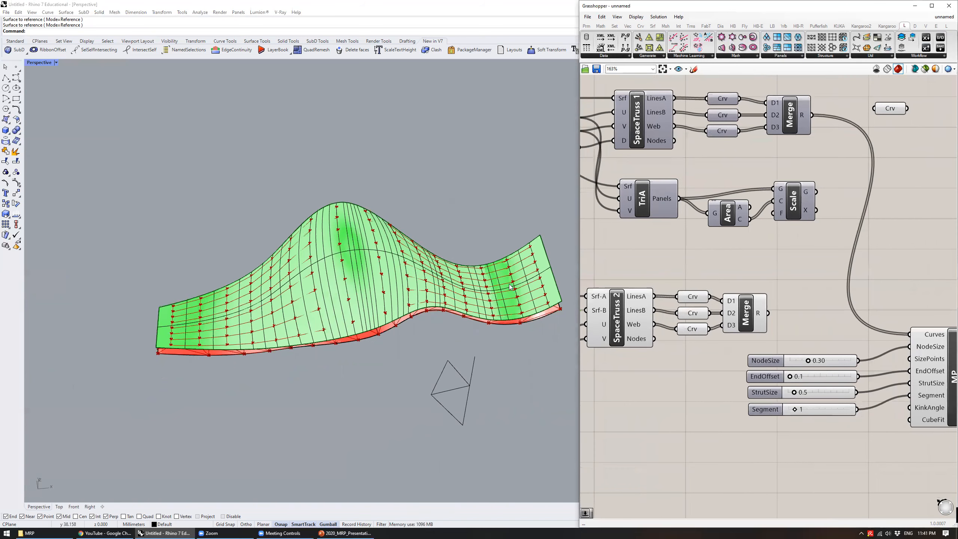
pyautogui.click(702, 301)
pyautogui.click(746, 313)
pyautogui.moveTo(767, 316); pyautogui.dragTo(627, 307, button='right')
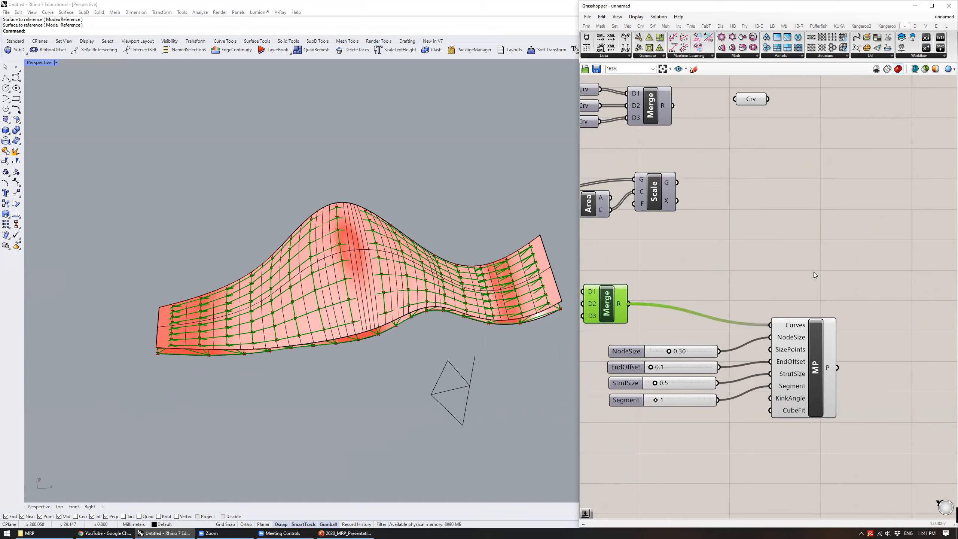
pyautogui.click(802, 346)
pyautogui.moveTo(378, 250); pyautogui.dragTo(359, 277, button='right')
pyautogui.scroll(5, 377, 271)
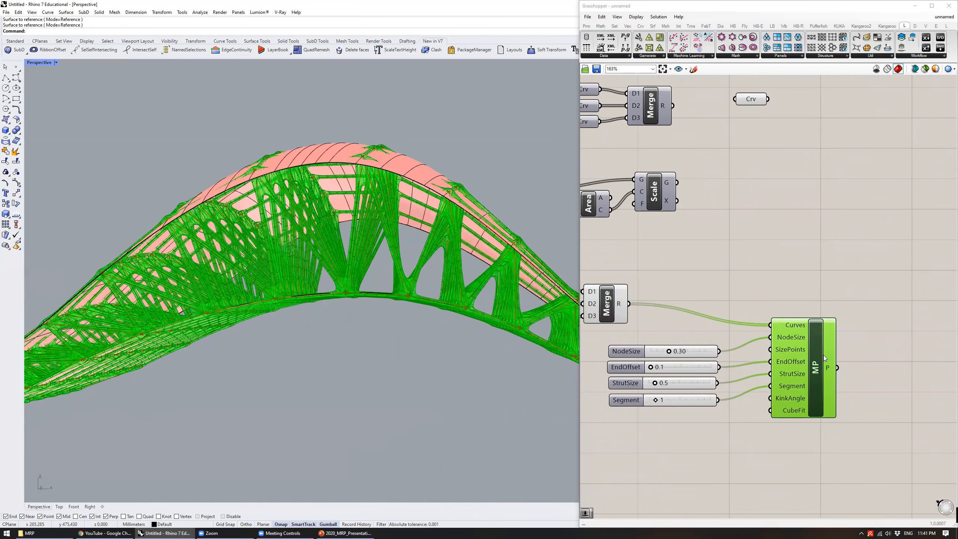
# - Bake the MultiPipe result of the two-surface truss into the Rhino model
pyautogui.rightClick(814, 353)
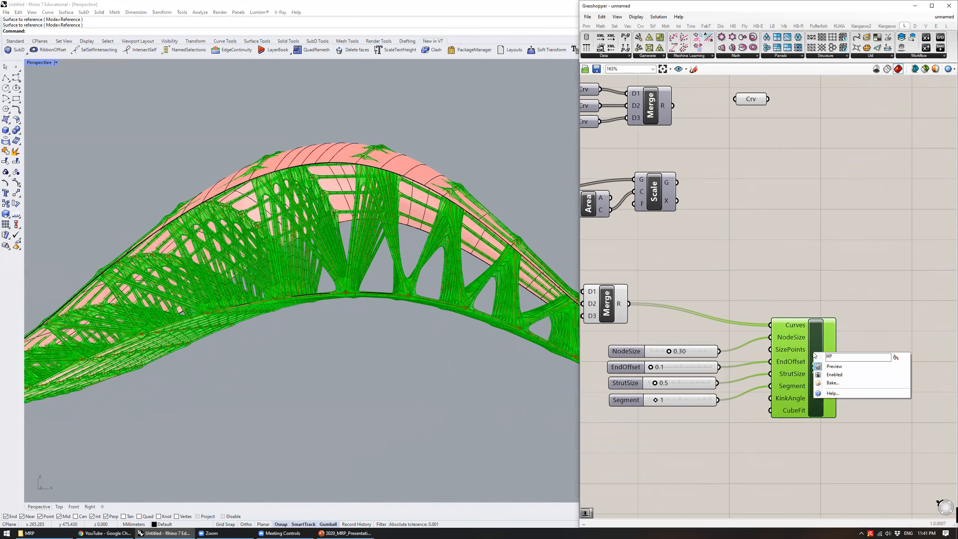
pyautogui.click(827, 382)
pyautogui.click(829, 450)
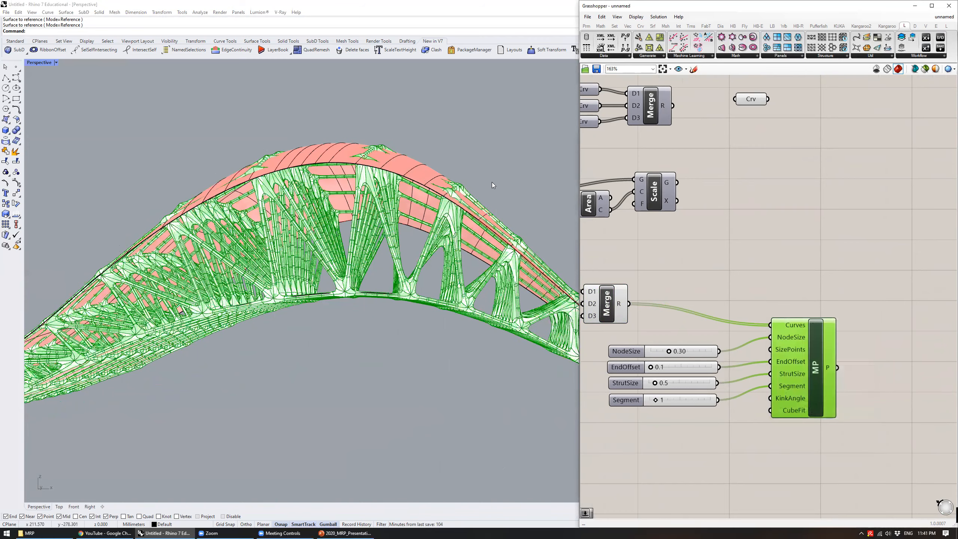
# - Select the baked SubD truss and move it clear of its two source surfaces
pyautogui.moveTo(492, 182); pyautogui.dragTo(593, 257, button='right')
pyautogui.scroll(-2, 592, 256)
pyautogui.moveTo(372, 256); pyautogui.dragTo(347, 209, button='right')
pyautogui.scroll(-7, 347, 209)
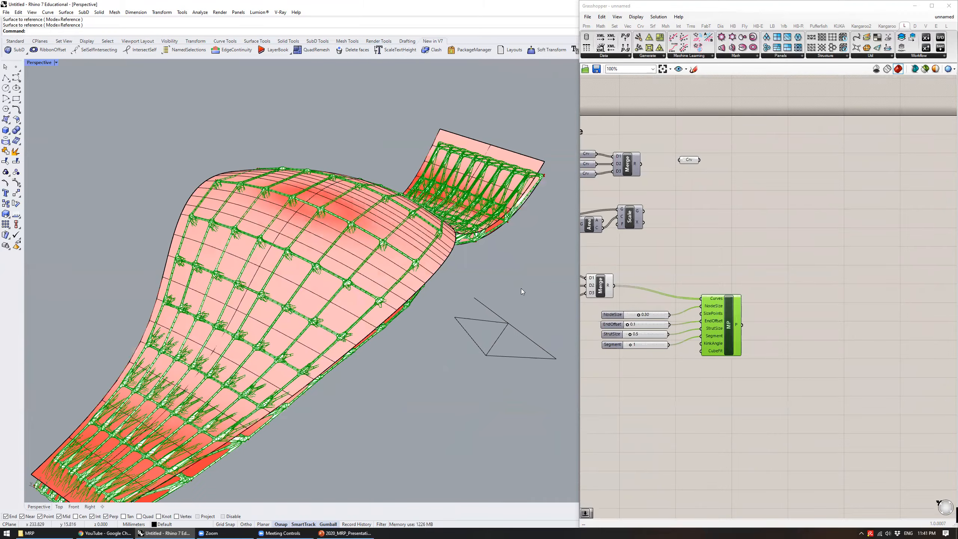
pyautogui.moveTo(583, 268); pyautogui.dragTo(643, 268, button='right')
pyautogui.moveTo(377, 264); pyautogui.dragTo(416, 238, button='right')
pyautogui.click(415, 238)
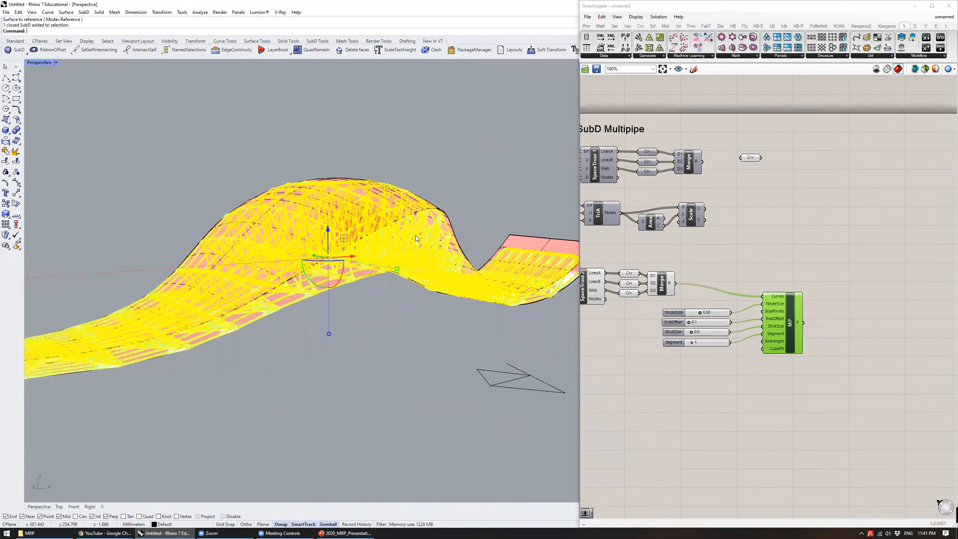
pyautogui.moveTo(395, 285); pyautogui.dragTo(382, 313, button='right')
pyautogui.moveTo(359, 302); pyautogui.dragTo(162, 221)
# - Zoom to the baked SubD truss, deselect it and examine its struts and nodes from several angles
pyautogui.write('zs')
pyautogui.press('Return')
pyautogui.click(172, 194)
pyautogui.moveTo(332, 220); pyautogui.dragTo(224, 220, button='right')
pyautogui.moveTo(429, 283); pyautogui.dragTo(327, 341, button='right')
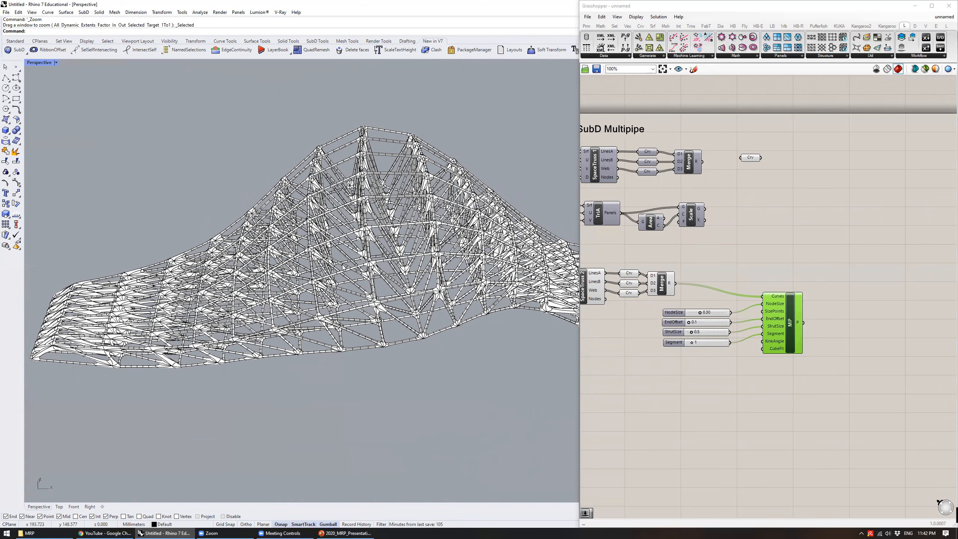
pyautogui.moveTo(339, 297); pyautogui.dragTo(333, 305, button='right')
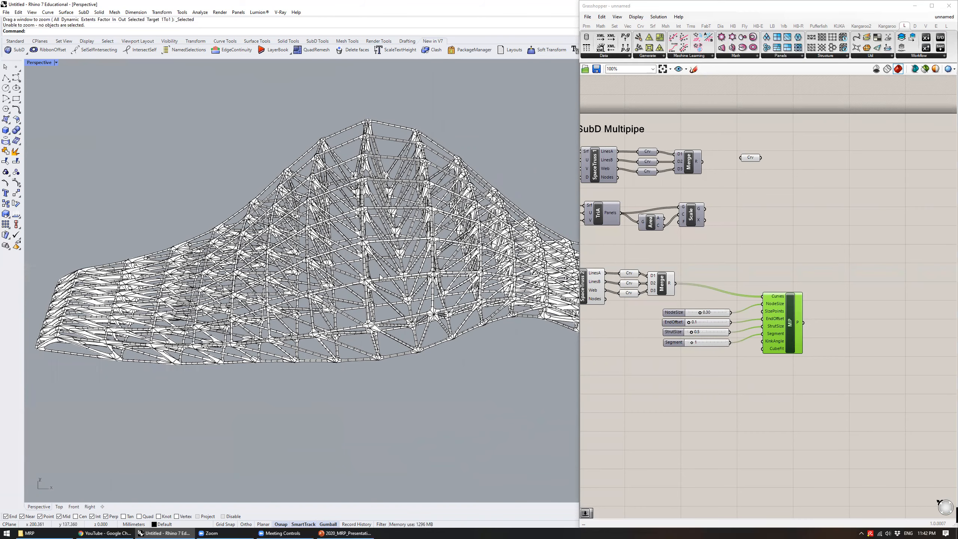
pyautogui.scroll(-2, 361, 295)
pyautogui.moveTo(384, 356); pyautogui.dragTo(365, 288, button='right')
# - Inspect the U Divisions and V Divisions sliders that feed SpaceTruss 2
pyautogui.scroll(5, 699, 304)
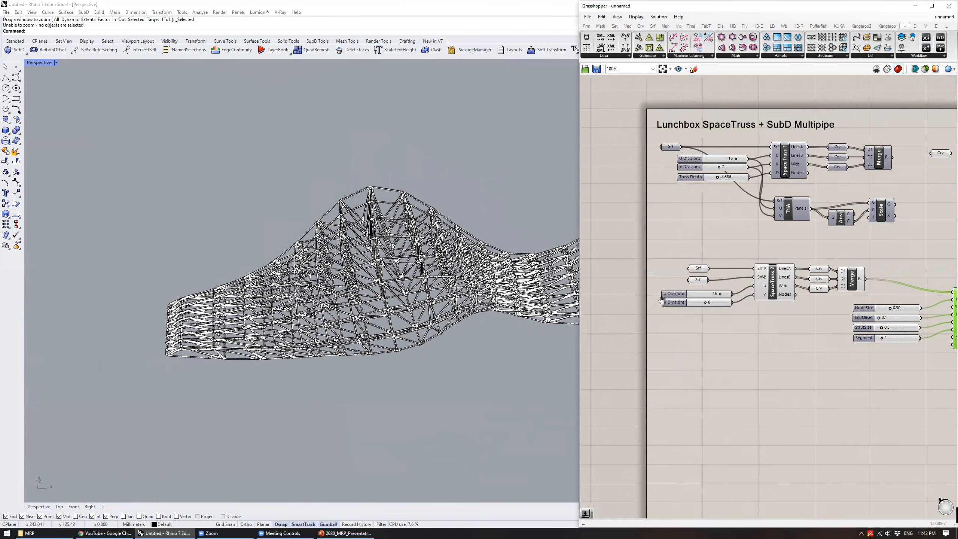
pyautogui.click(683, 312)
pyautogui.click(659, 331)
pyautogui.click(644, 314)
pyautogui.click(644, 332)
pyautogui.click(636, 315)
pyautogui.click(663, 331)
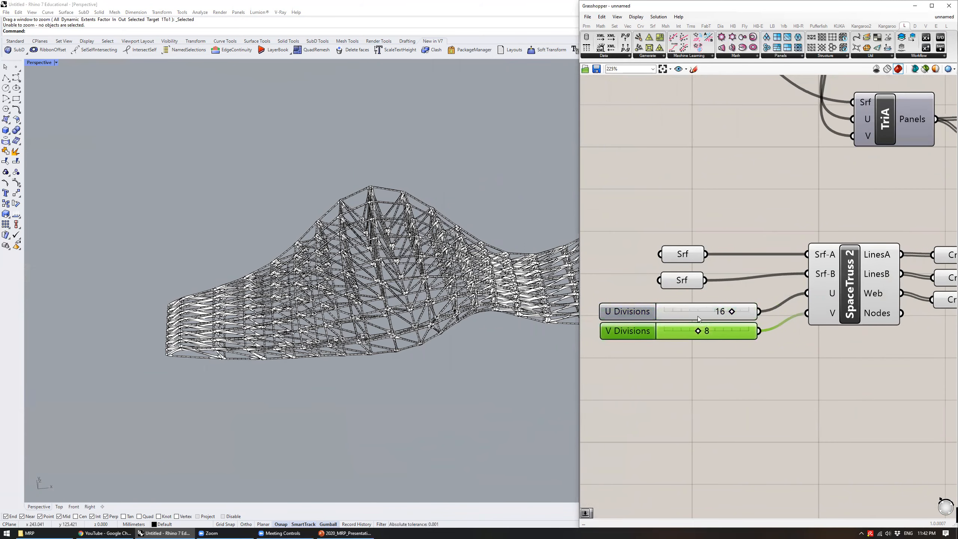
pyautogui.click(674, 309)
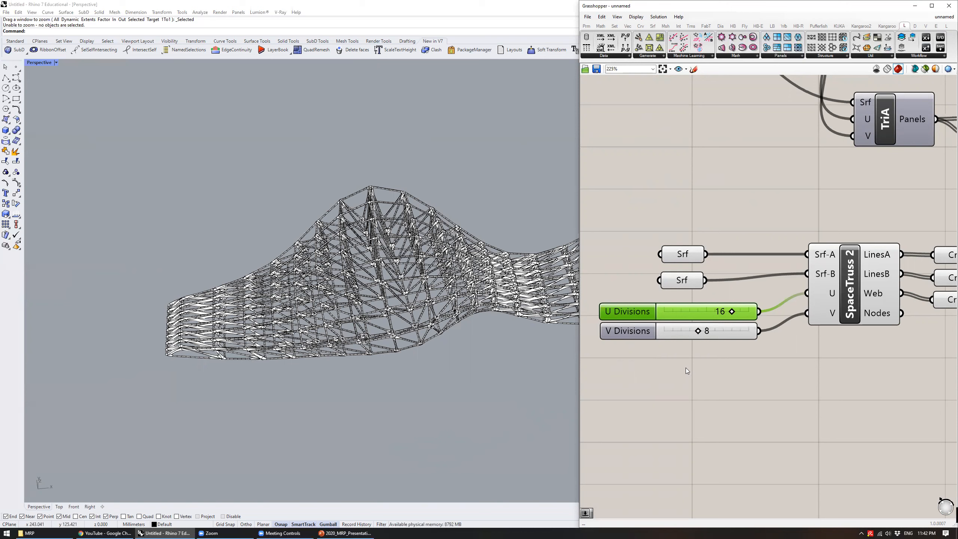
pyautogui.click(640, 331)
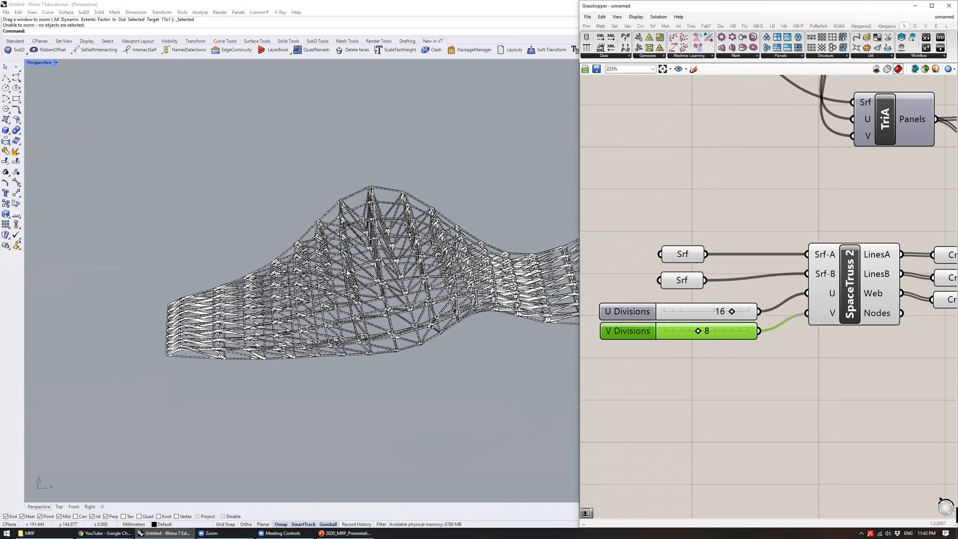
# - Review the baked truss beside the source surfaces, together with the whole SpaceTruss and MultiPipe definition
pyautogui.scroll(-2, 349, 271)
pyautogui.keyDown('shift'); pyautogui.moveTo(419, 288); pyautogui.dragTo(391, 199, button='right'); pyautogui.keyUp('shift')
pyautogui.scroll(-6, 371, 281)
pyautogui.moveTo(371, 281)
pyautogui.mouseDown(button='right')
pyautogui.moveTo(368, 249)
pyautogui.moveTo(393, 265)
pyautogui.moveTo(356, 280)
pyautogui.mouseUp(button='right')
pyautogui.moveTo(657, 195); pyautogui.dragTo(625, 312, button='right')
pyautogui.scroll(-3, 625, 312)
pyautogui.moveTo(688, 283)
pyautogui.mouseDown(button='right')
pyautogui.moveTo(711, 318)
pyautogui.moveTo(674, 278)
pyautogui.mouseUp(button='right')
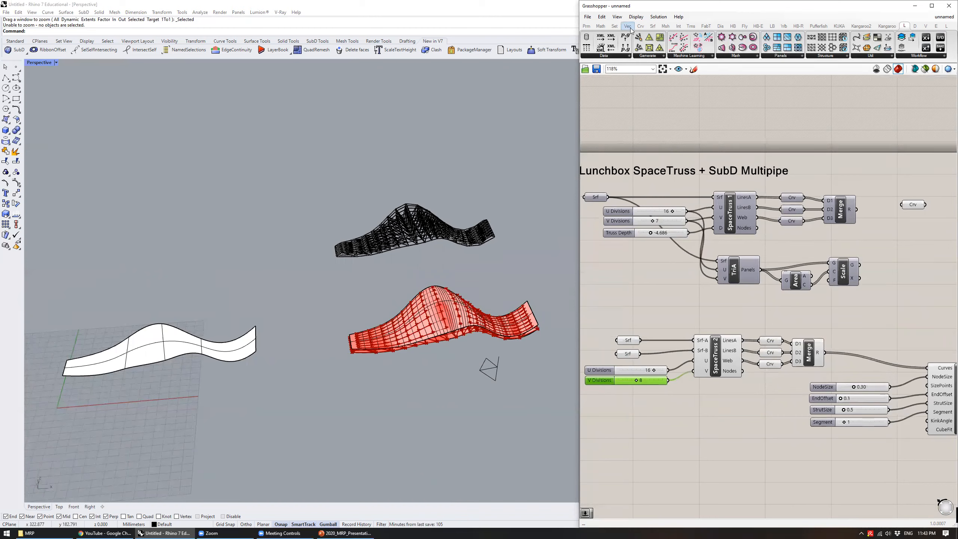